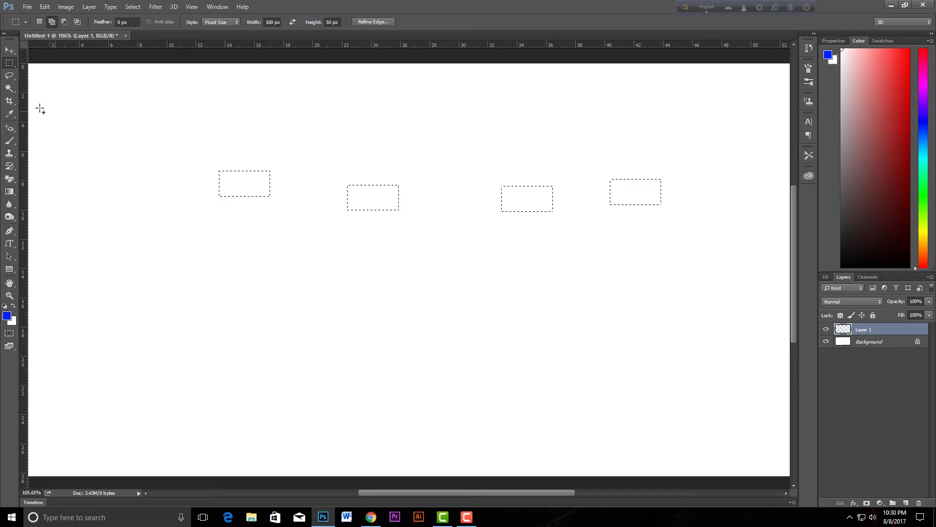
- Browse the selection tools, then return to the fixed-size Rectangular Marquee
mouse_move(15, 89)
left_mouse_down()
mouse_move(52, 104)
mouse_move(79, 81)
mouse_move(84, 88)
left_mouse_up()
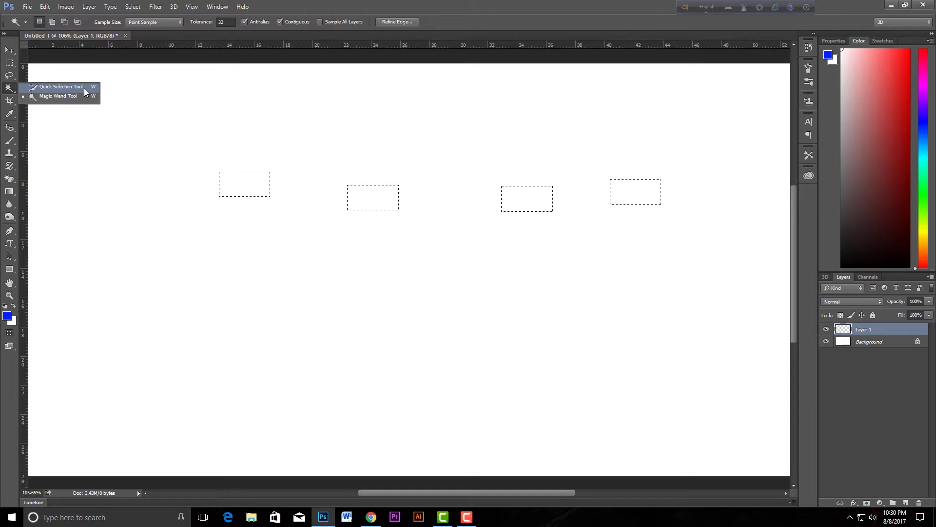
left_click_drag(84, 89, 14, 114)
left_click(9, 62)
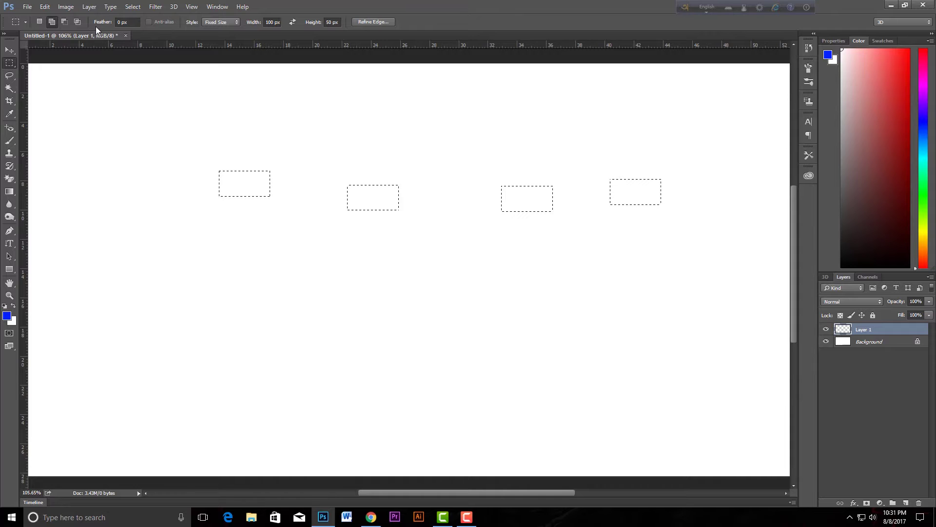
- Set a 10 px feather, add a selection below the left rectangle, and fill all five blue
left_click(133, 22)
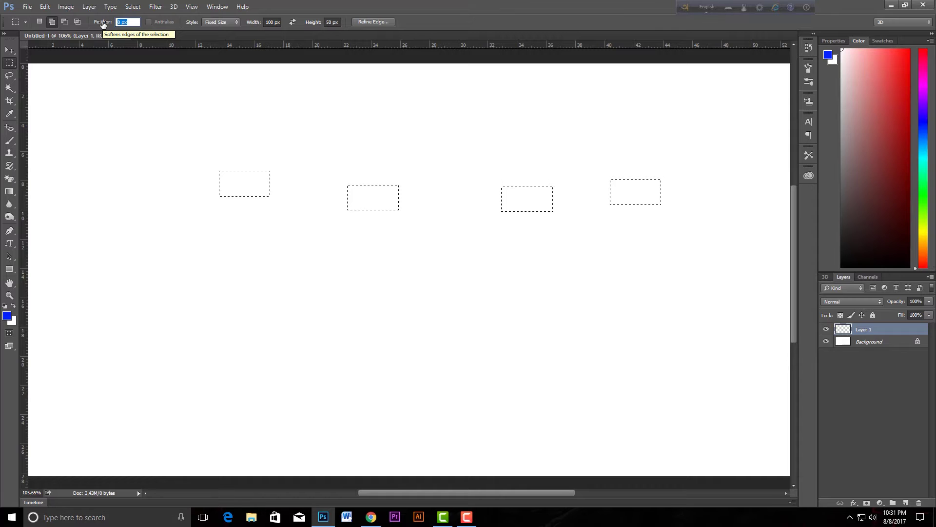
type("10")
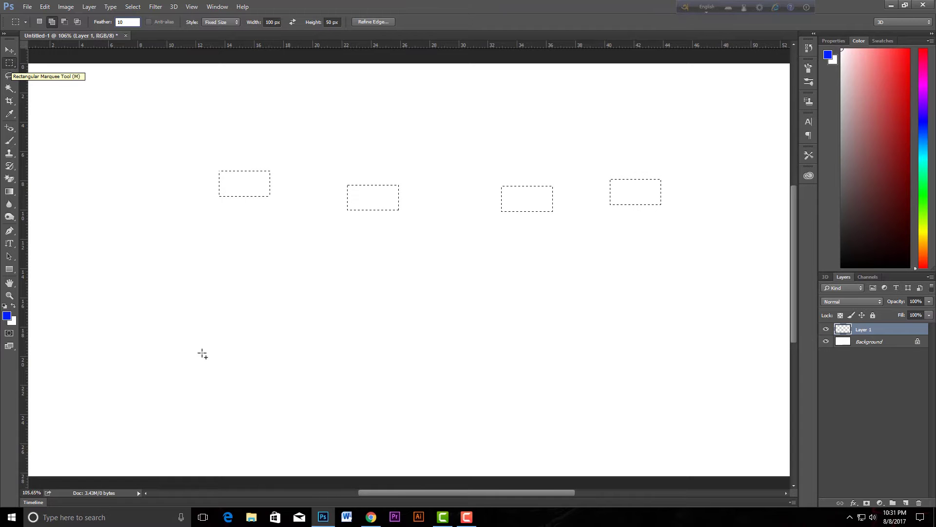
key("Return")
left_click(188, 263)
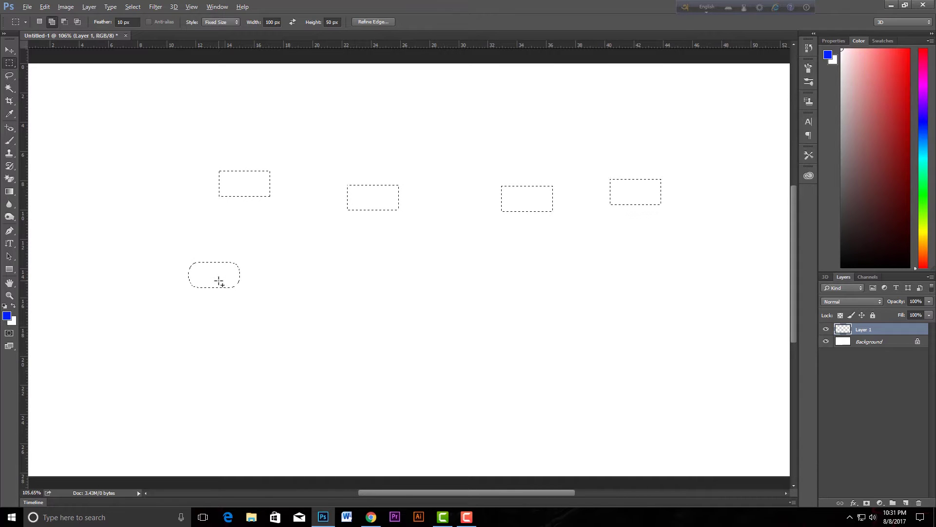
key("alt+BackSpace")
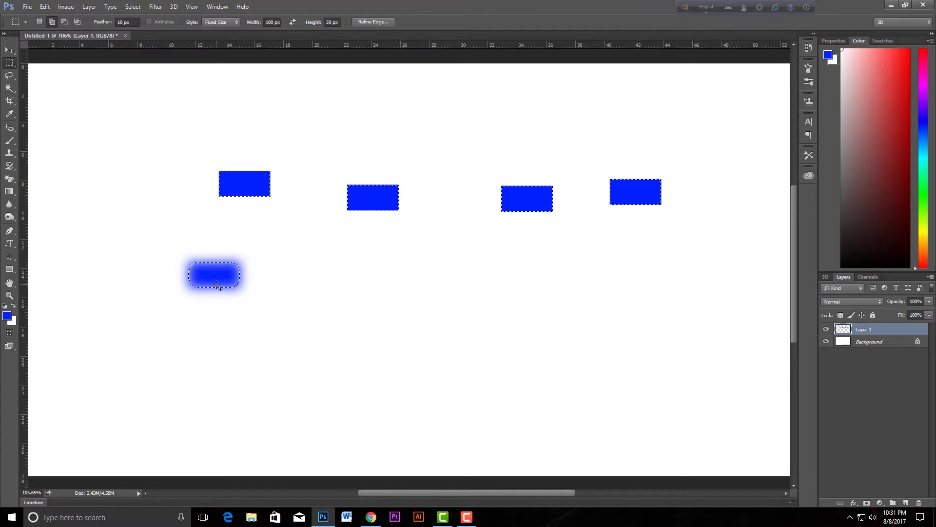
- Deselect the filled shapes and return to the Feather field
scroll(216, 284, "up", 5)
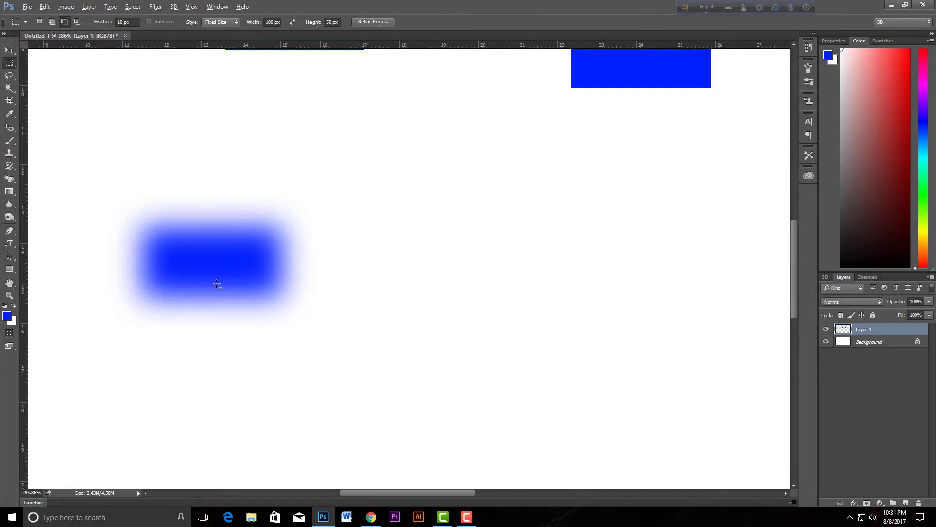
scroll(217, 285, "up", 2)
scroll(217, 284, "down", 3)
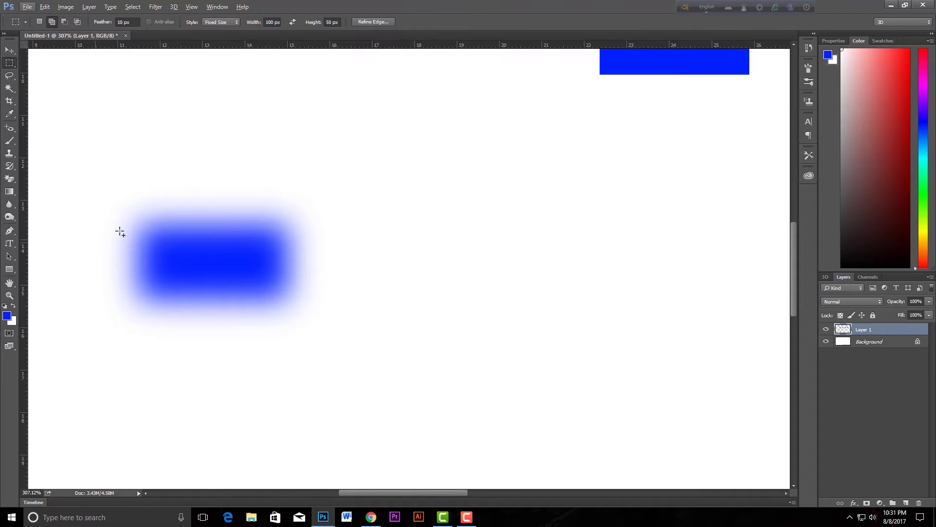
scroll(209, 234, "down", 3)
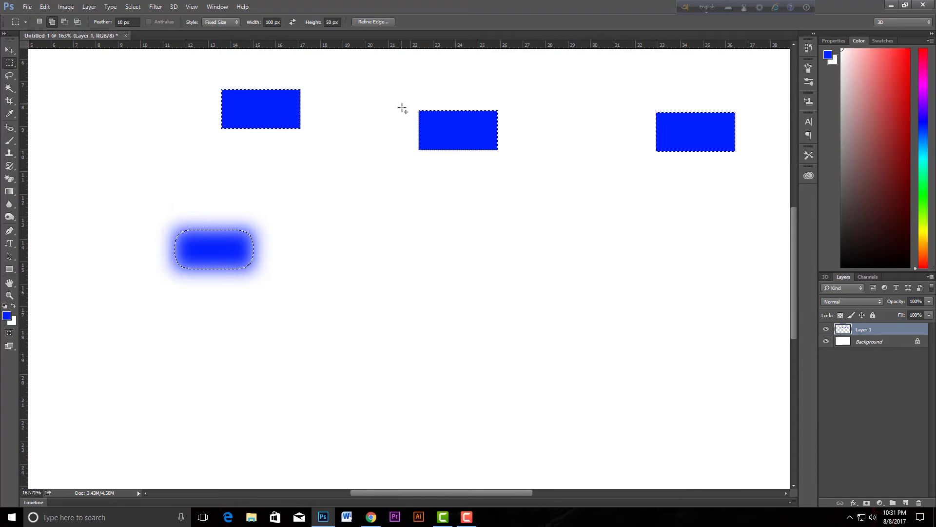
key("ctrl+d")
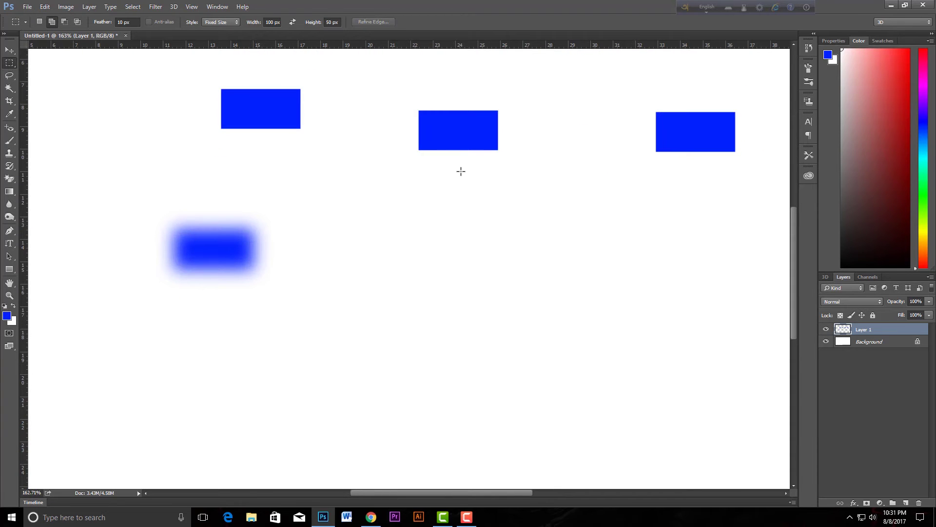
scroll(462, 170, "down", 2)
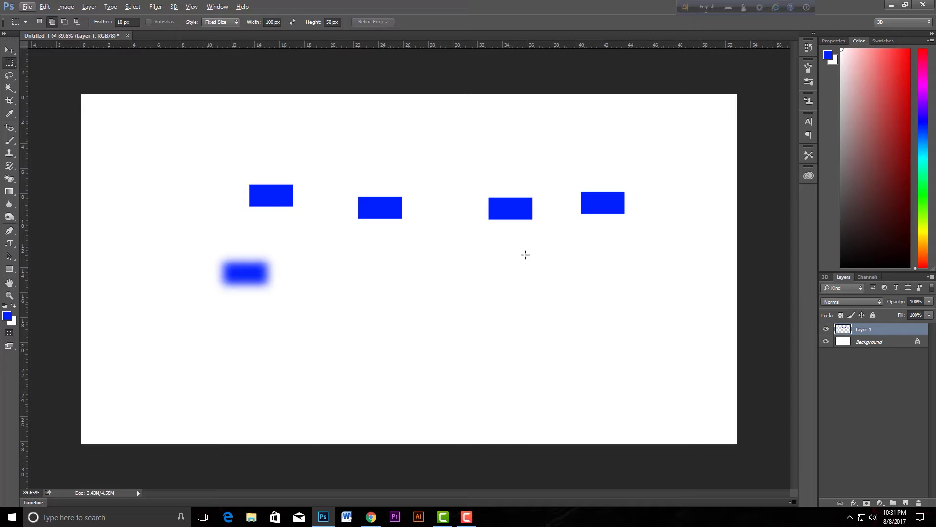
left_click(136, 22)
- Set feather to 0 and draw a circle below the rectangles with the Elliptical Marquee
type("0")
right_click(9, 63)
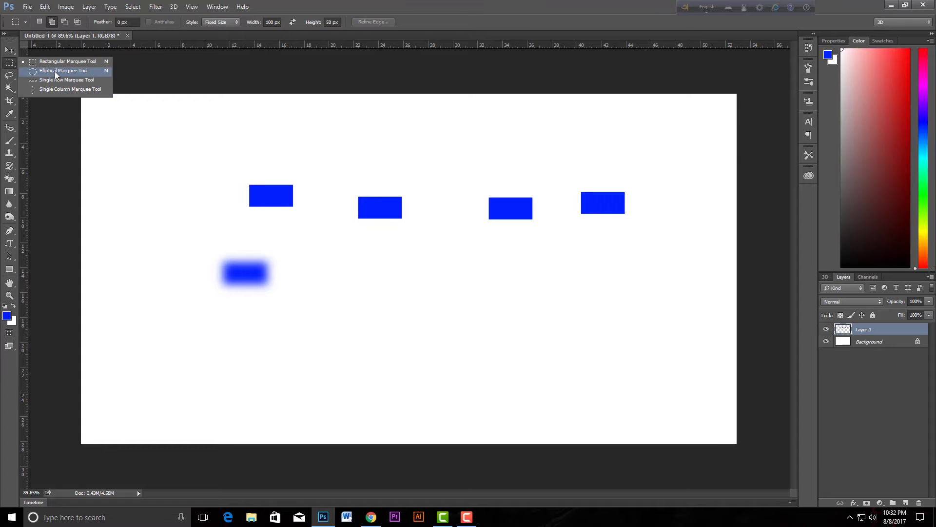
left_click(54, 71)
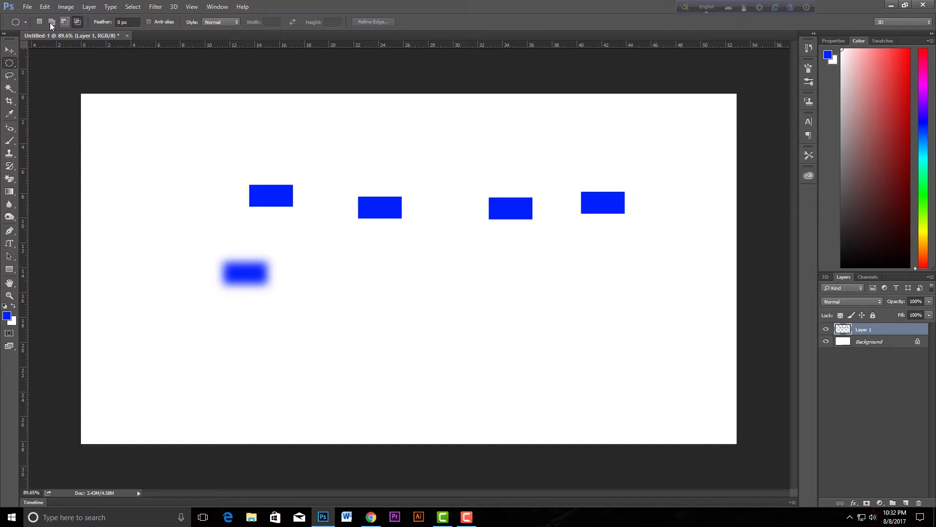
left_click_drag(363, 269, 468, 372)
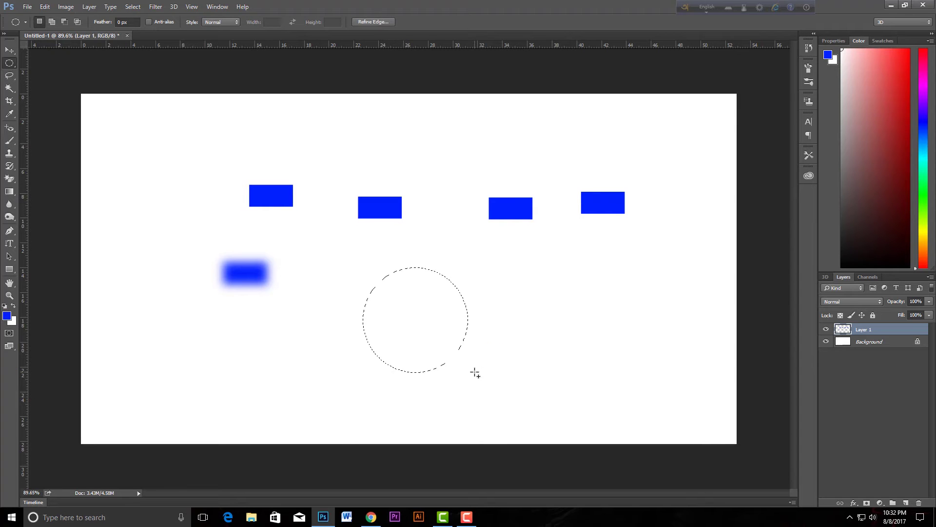
- Feather the circular selection by 50 pixels with Select > Modify > Feather
left_click(133, 7)
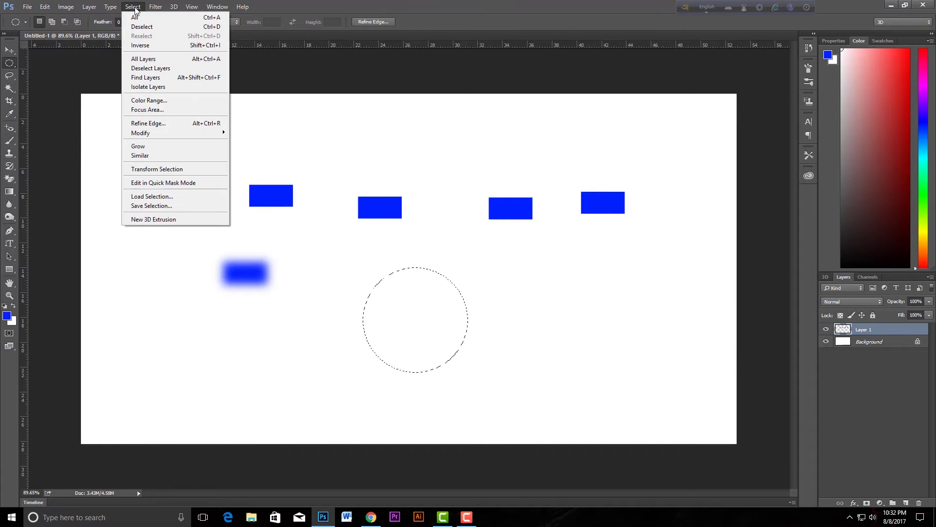
mouse_move(151, 132)
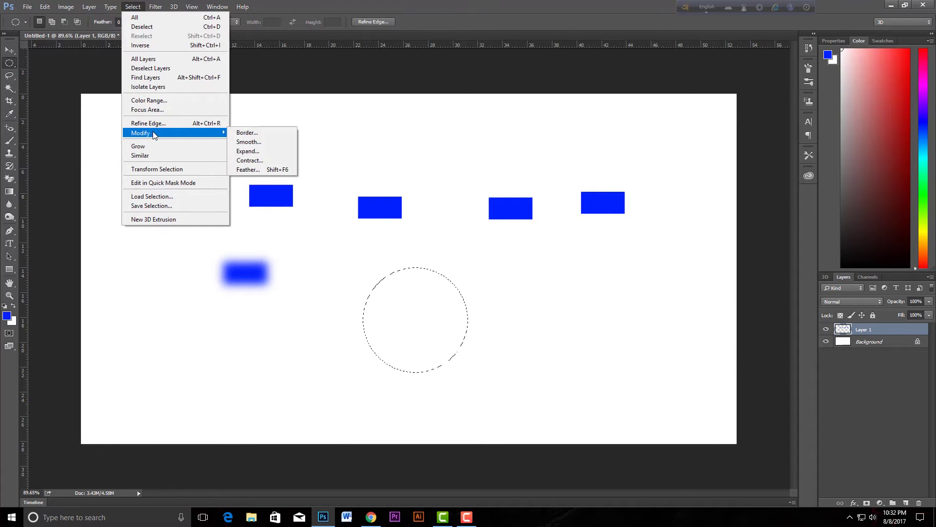
left_click(249, 169)
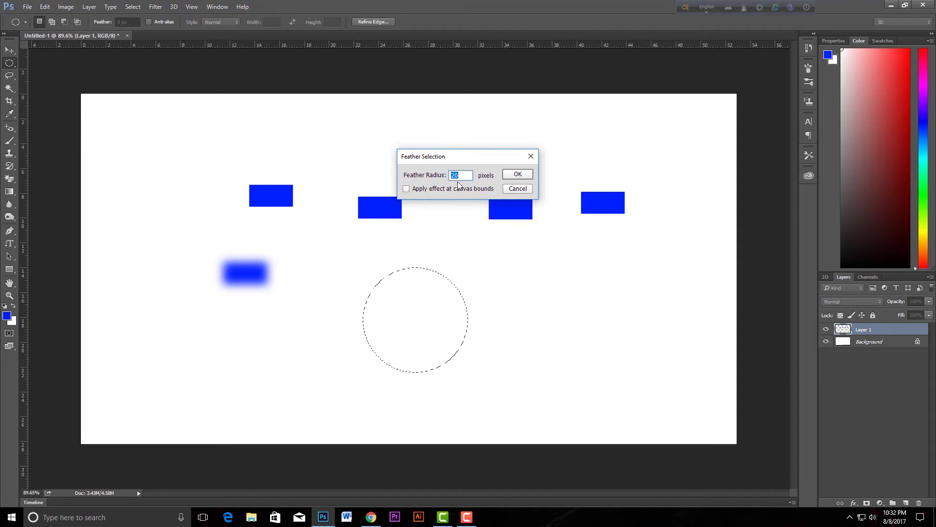
type("50")
left_click(510, 175)
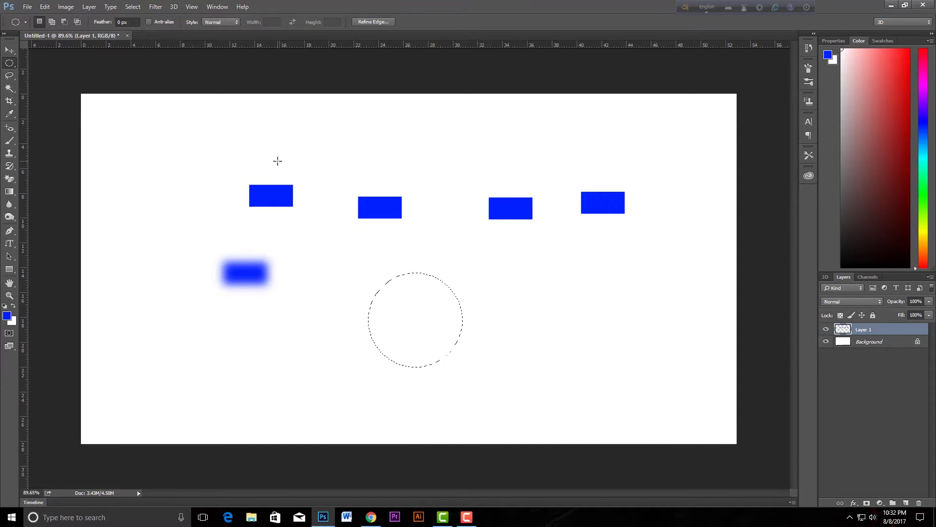
- Fill the feathered circle blue, feather it 20 px, and fill again to deepen it
key("alt+BackSpace")
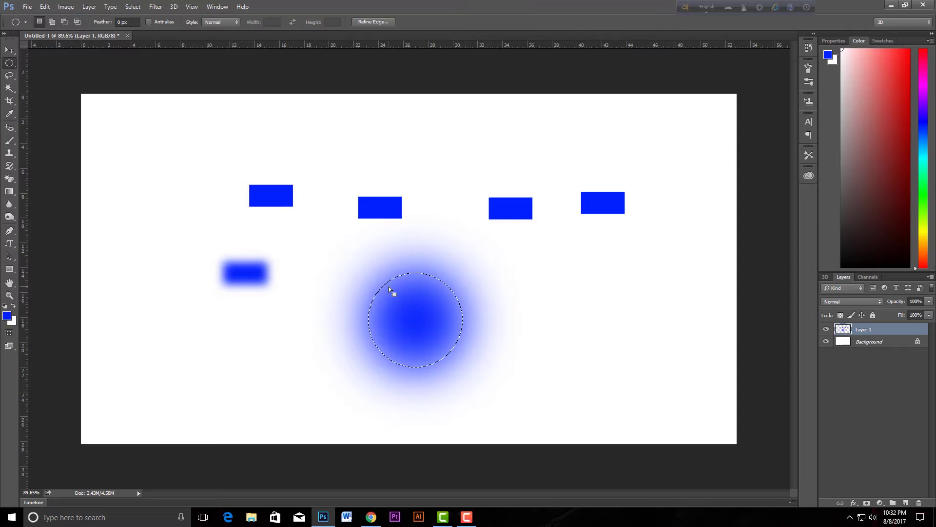
left_click(135, 8)
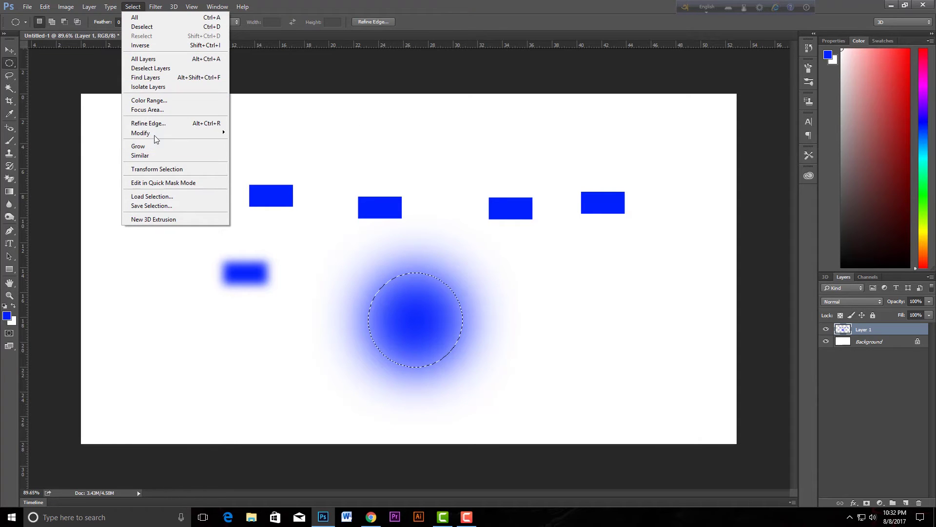
mouse_move(156, 134)
left_click(259, 168)
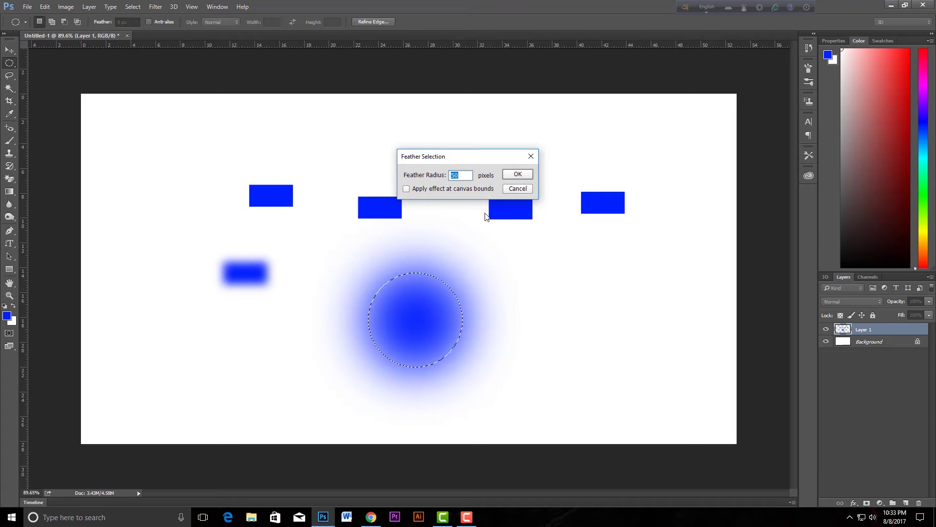
type("20")
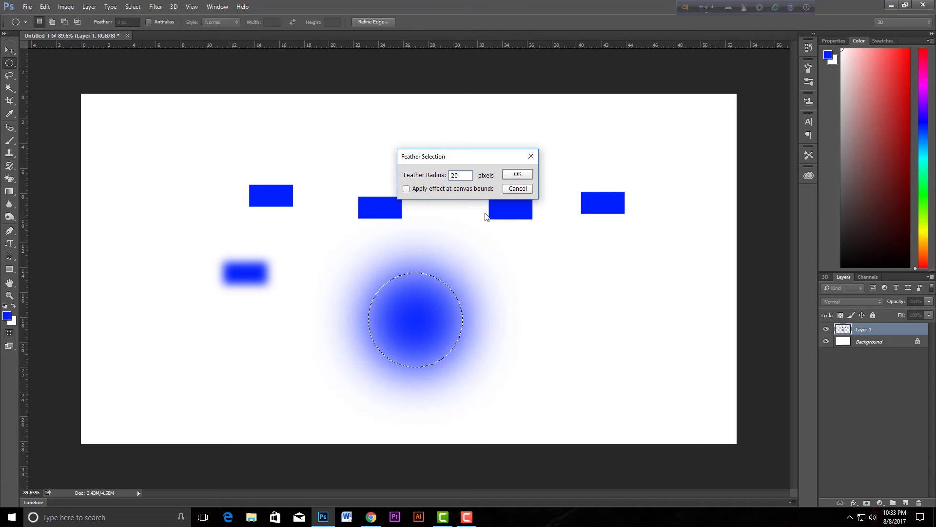
left_click(518, 174)
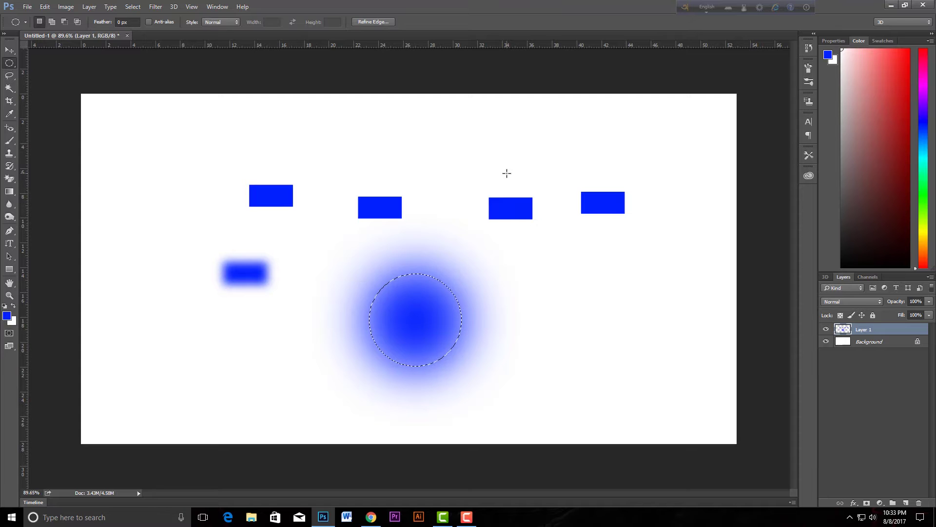
key("alt+BackSpace")
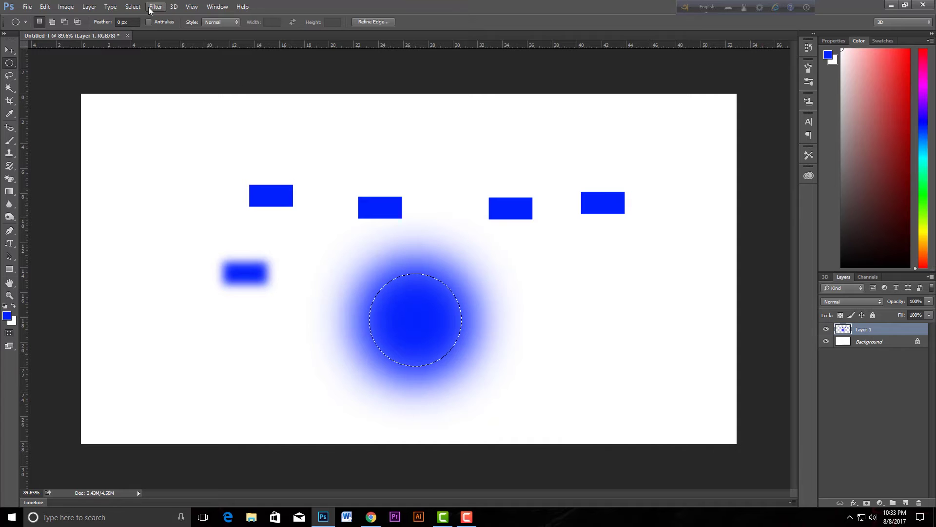
- Reapply the 20 px feather to the circle and switch to subtract selection mode
left_click(133, 7)
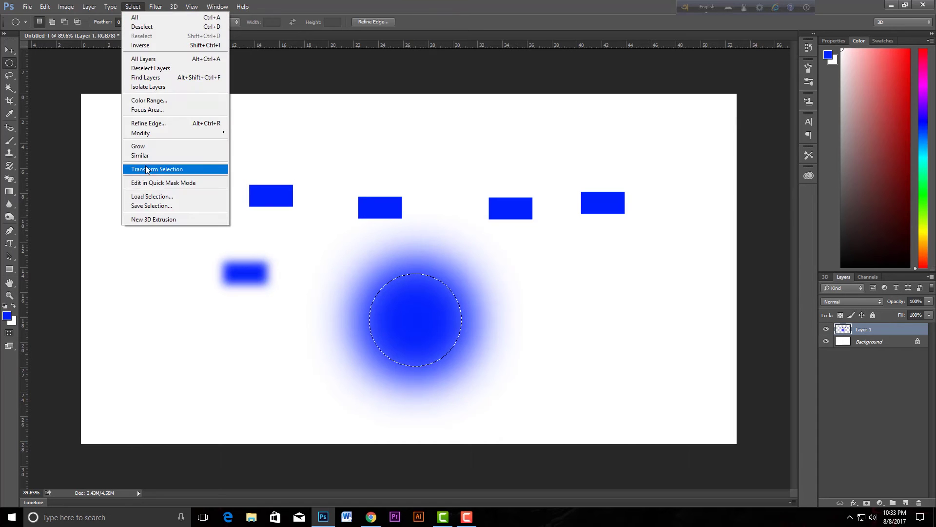
mouse_move(150, 135)
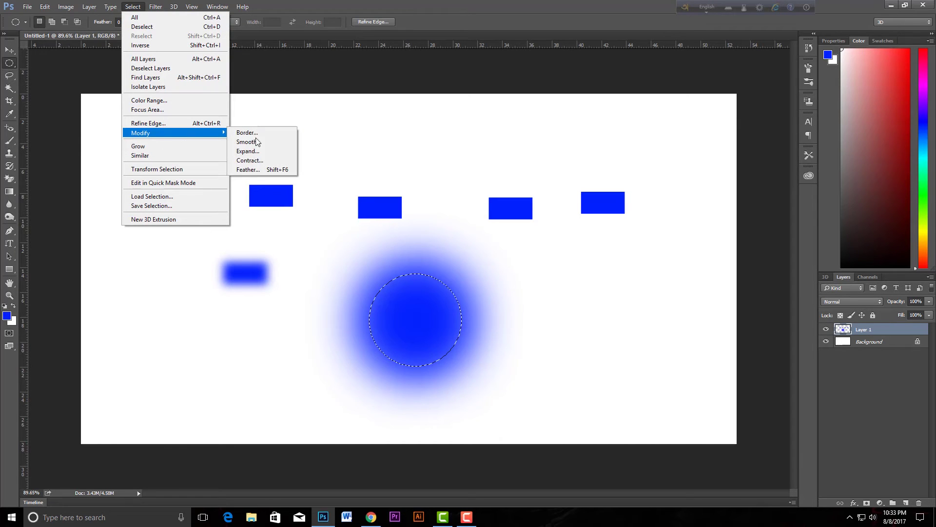
left_click(257, 170)
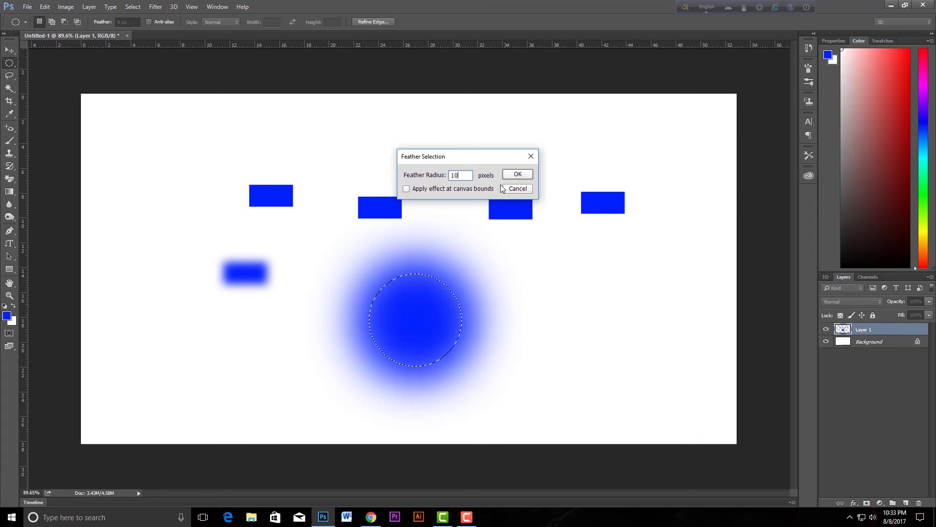
left_click(526, 176)
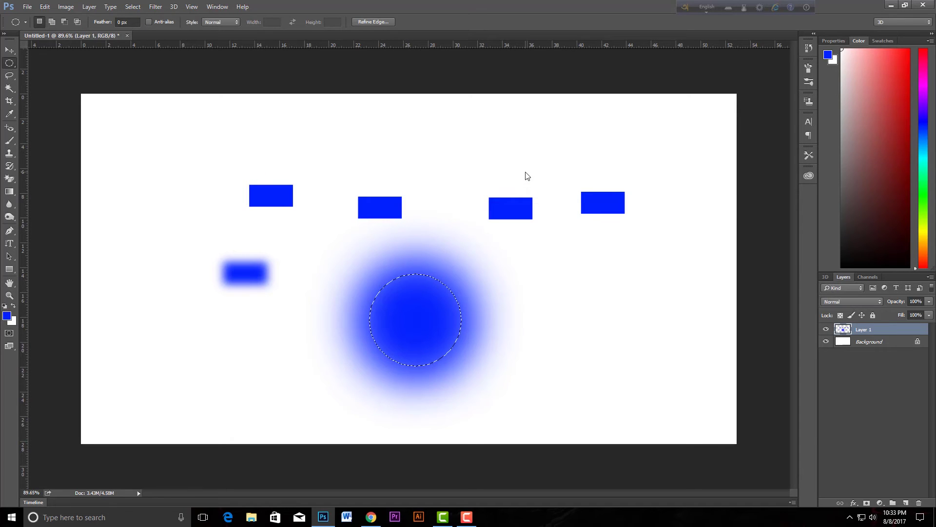
key("alt")
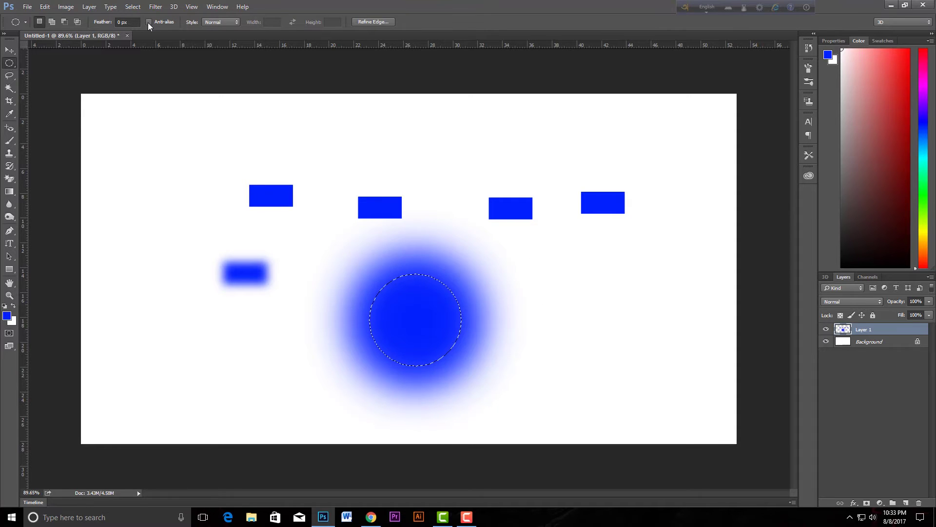
- Draw a smooth, anti-aliased blue circle to the right of the soft glow
left_click(549, 285)
left_click_drag(551, 279, 624, 369)
key("alt+BackSpace")
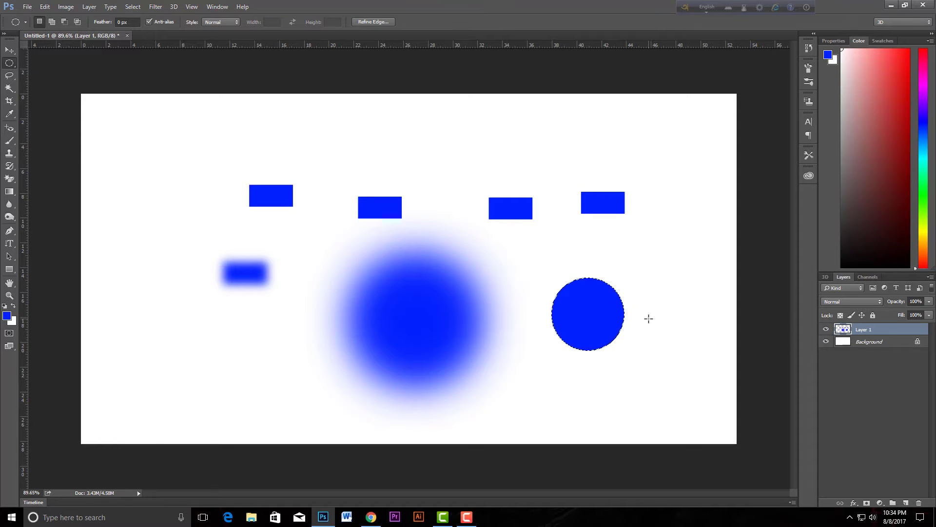
key("ctrl+d")
- Add a jagged, non-anti-aliased blue circle further right, compare both, and deselect
left_click_drag(649, 288, 720, 415)
left_click_drag(692, 335, 675, 326)
key("alt+BackSpace")
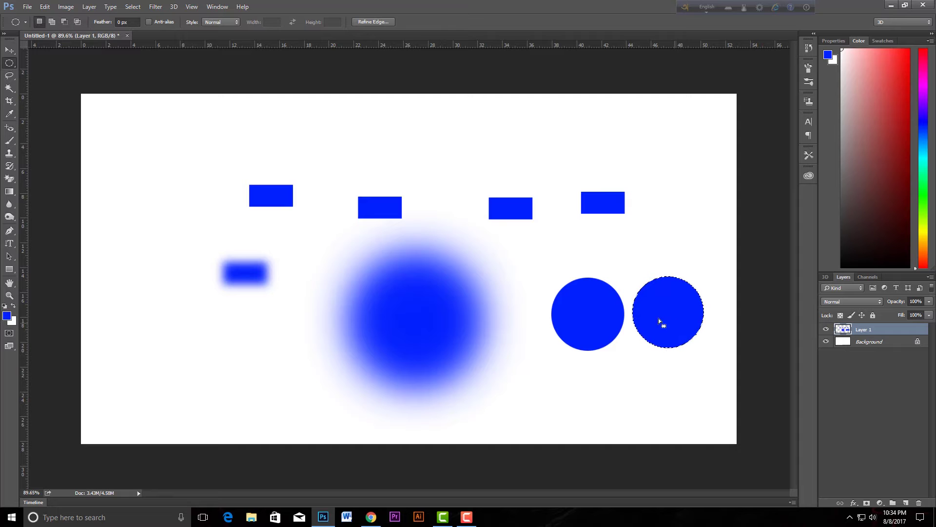
scroll(620, 324, "up", 5)
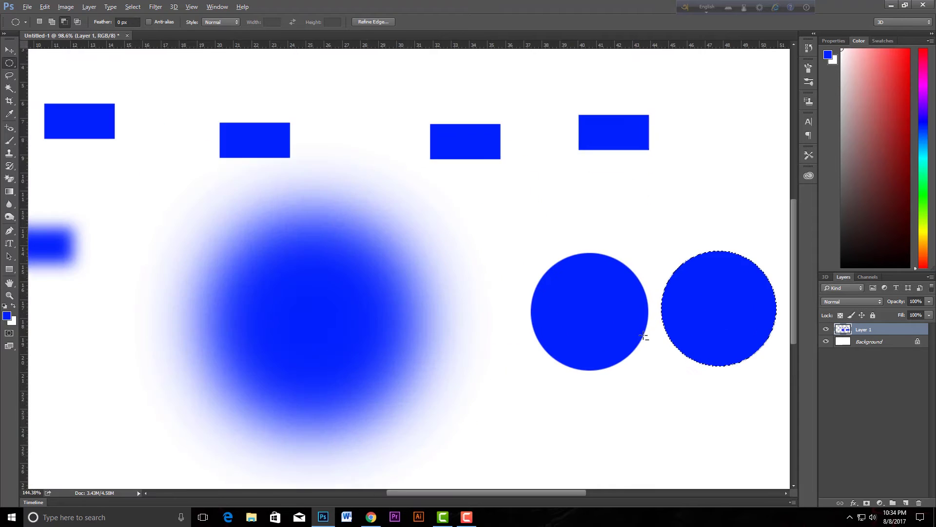
scroll(643, 335, "up", 1)
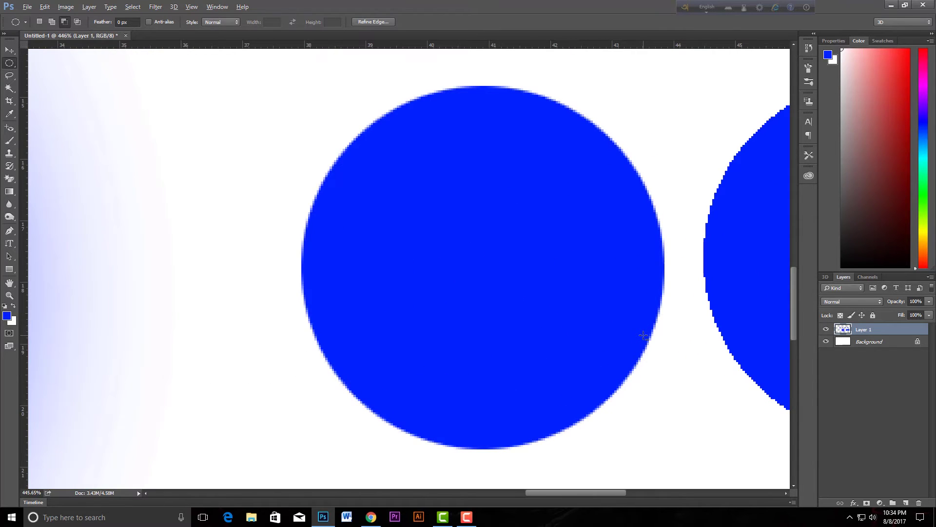
left_click_drag(706, 314, 449, 342)
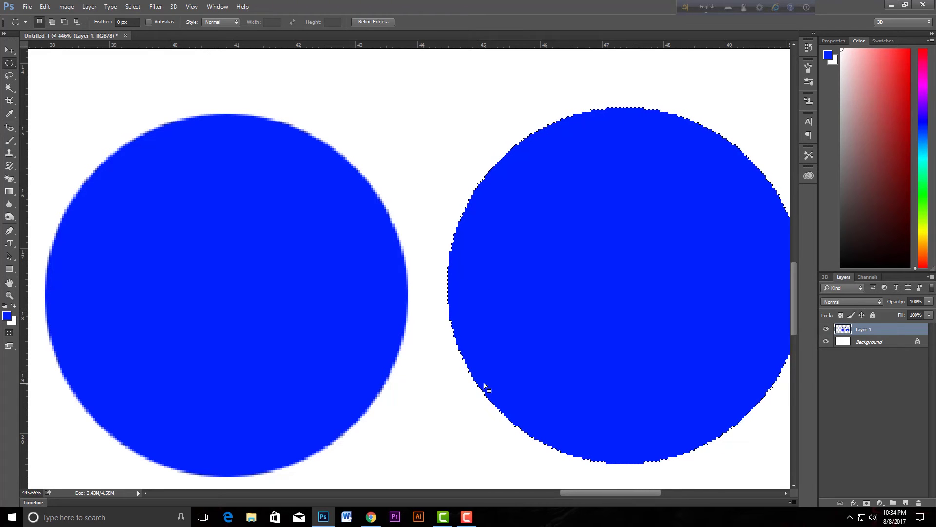
key("ctrl+d")
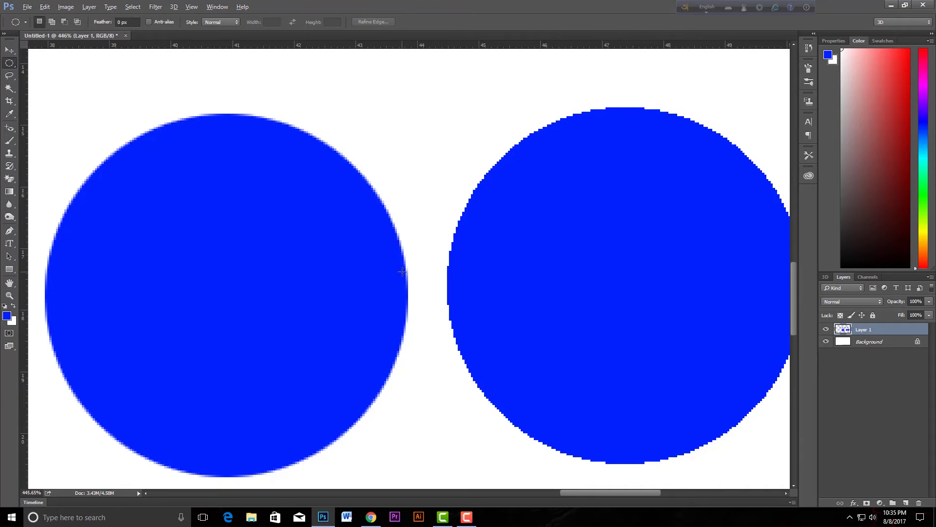
scroll(403, 272, "down", 6)
scroll(403, 272, "down", 3)
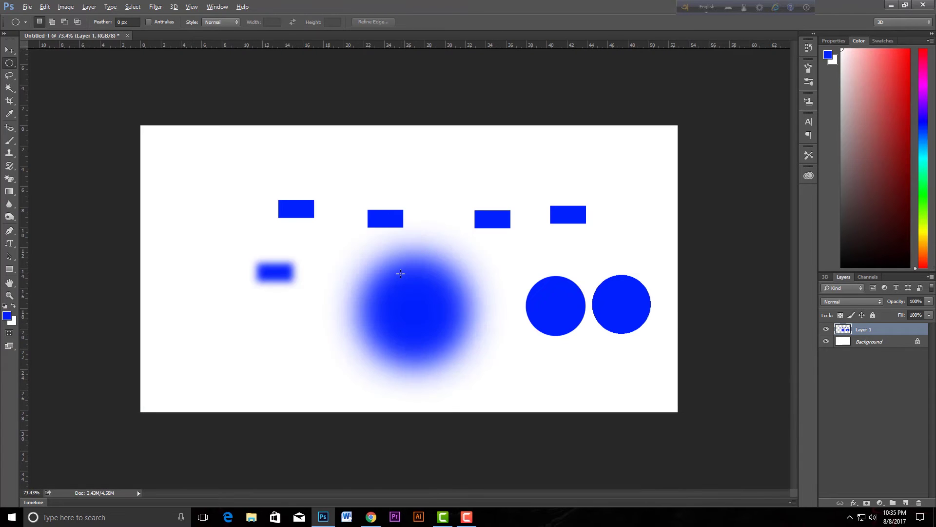
- Select the Gradient Tool from the toolbar
scroll(401, 274, "up", 1)
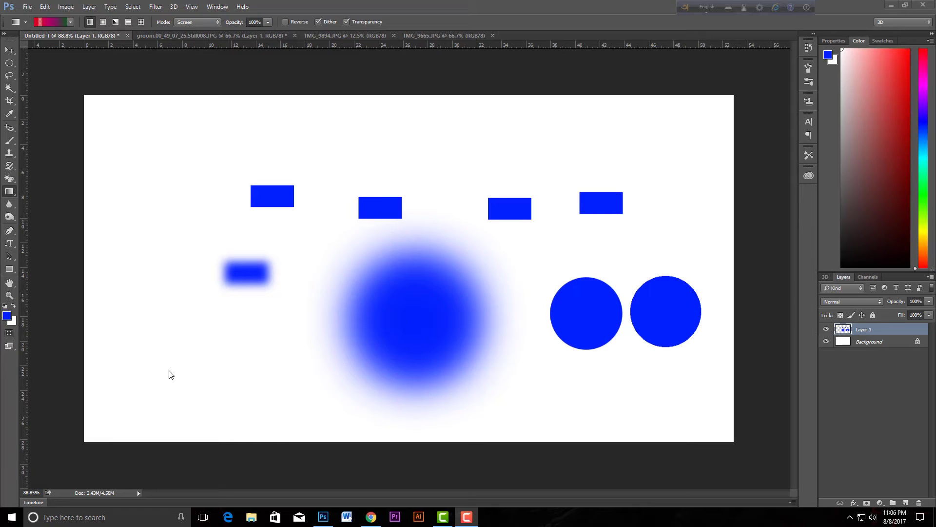
left_click(13, 194)
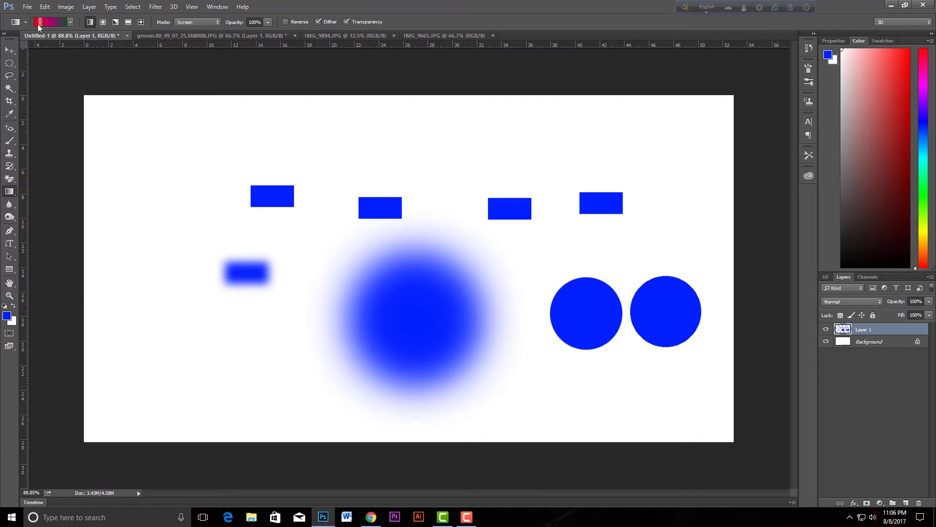
- Create a 1500 × 800 px document with Background Contents set to Transparent
left_click(28, 6)
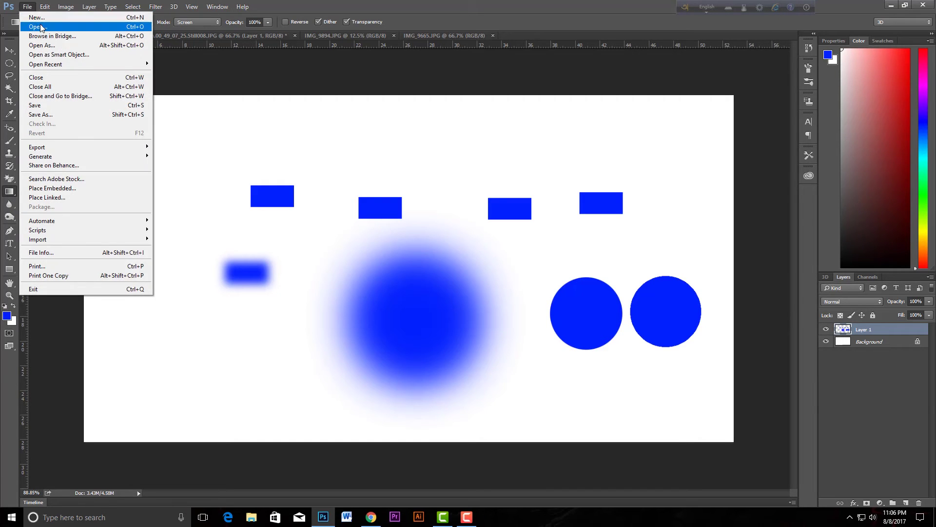
left_click(37, 17)
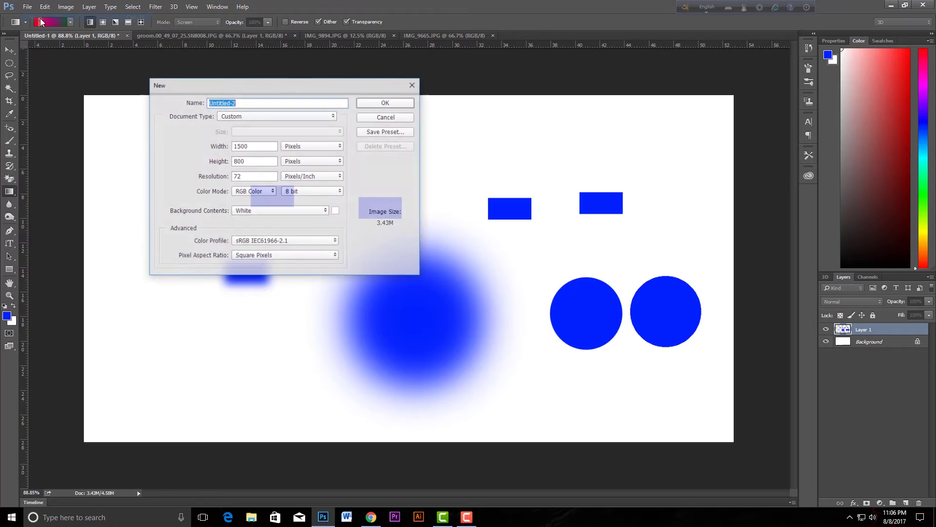
left_click(279, 212)
left_click(276, 235)
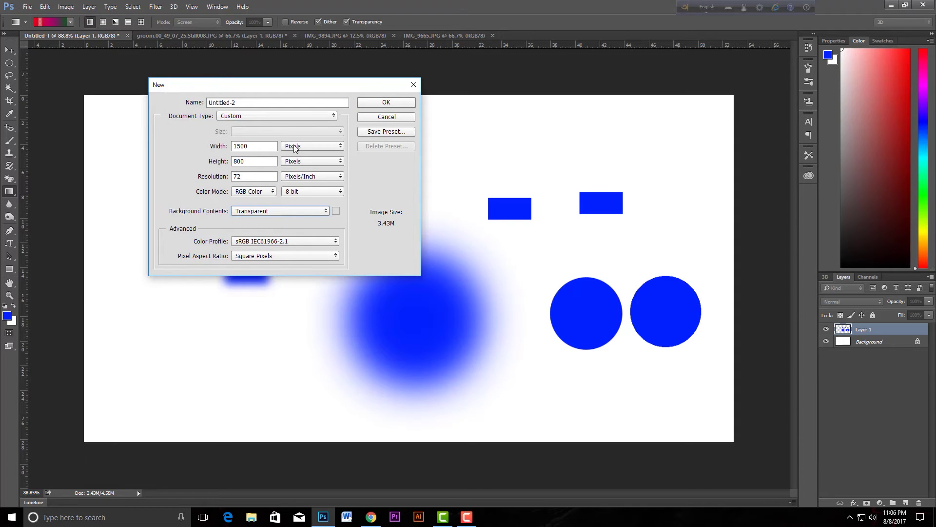
left_click(375, 102)
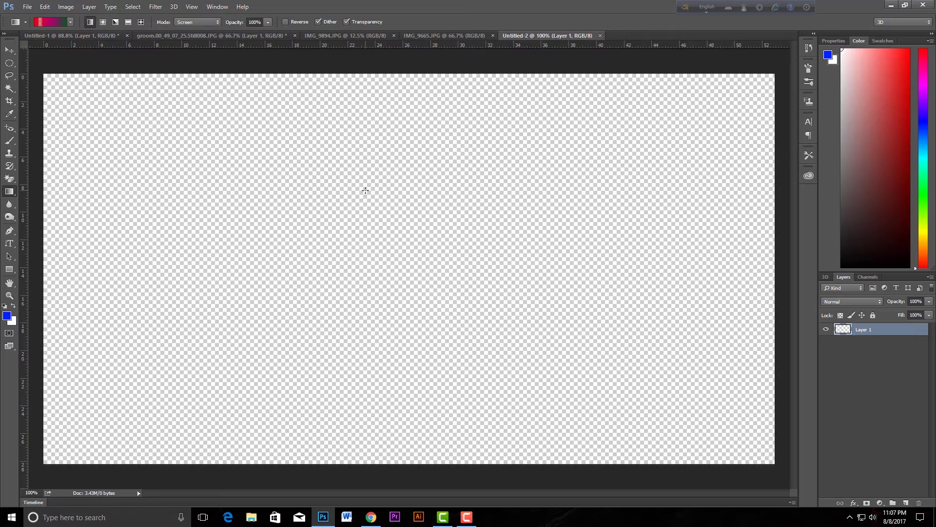
scroll(365, 190, "down", 2)
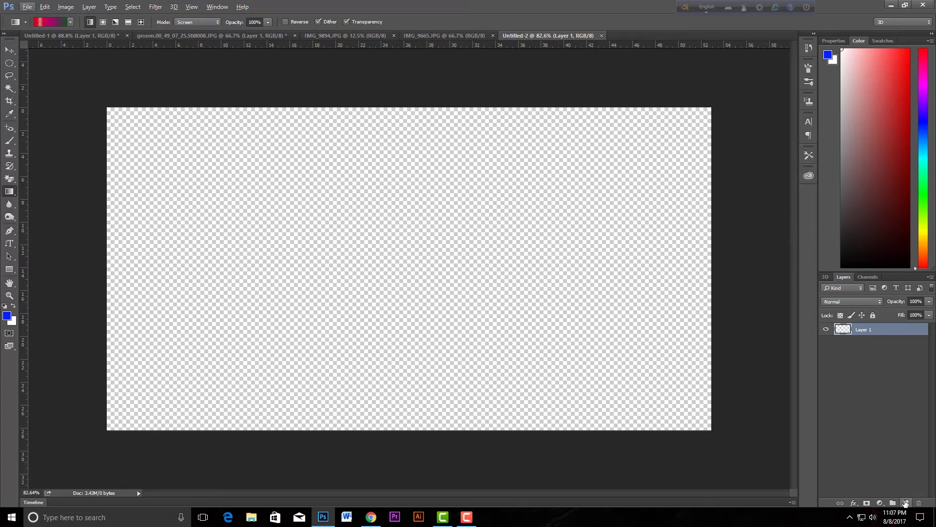
- Add Layer 2 and drag the Red, Green preset gradient left to right across the canvas
left_click(906, 503)
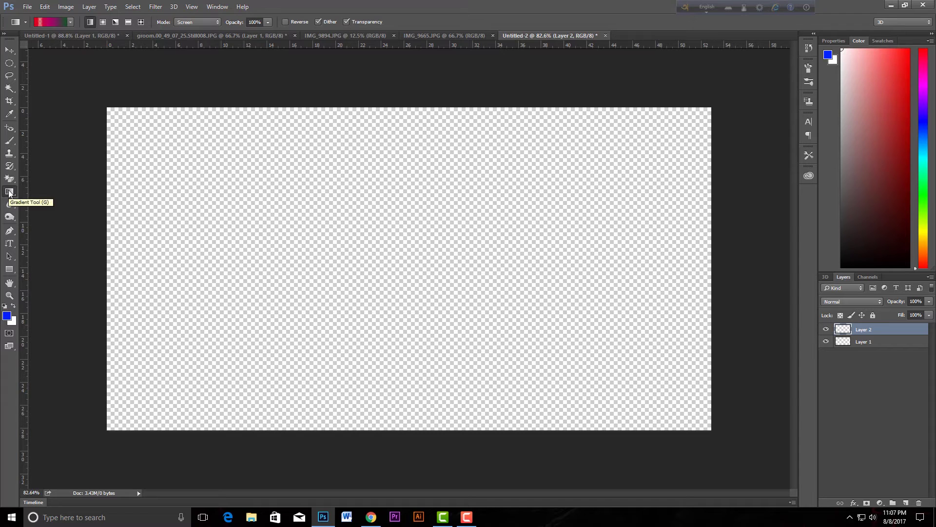
left_click(70, 22)
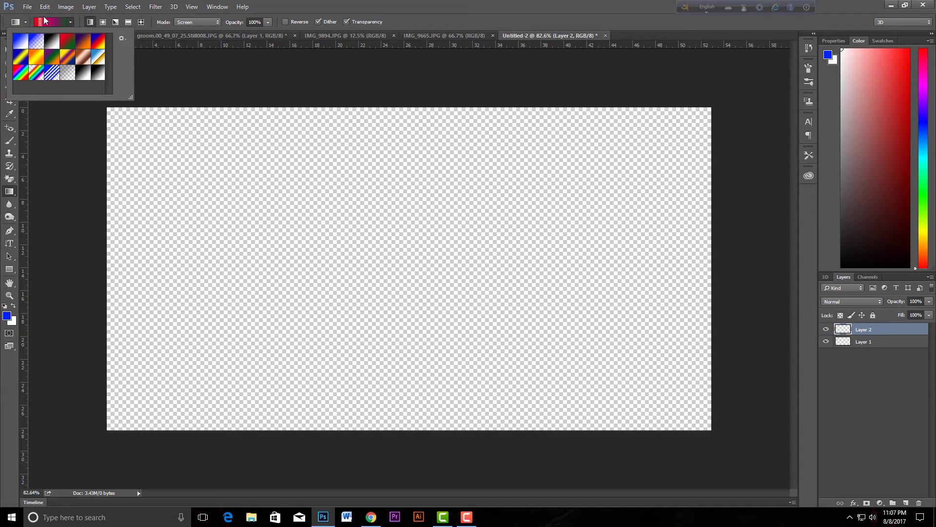
left_click(71, 22)
left_click(70, 22)
left_click(68, 43)
left_click(10, 193)
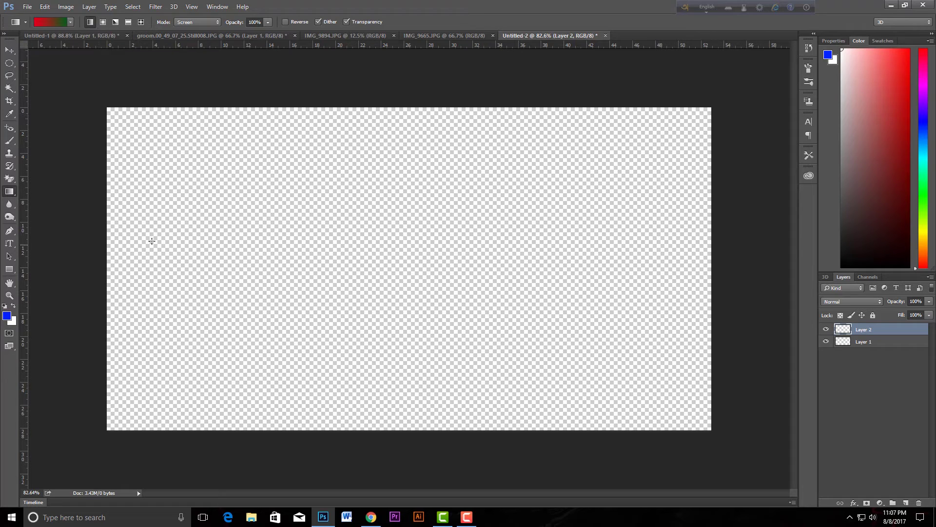
left_click_drag(109, 244, 689, 243)
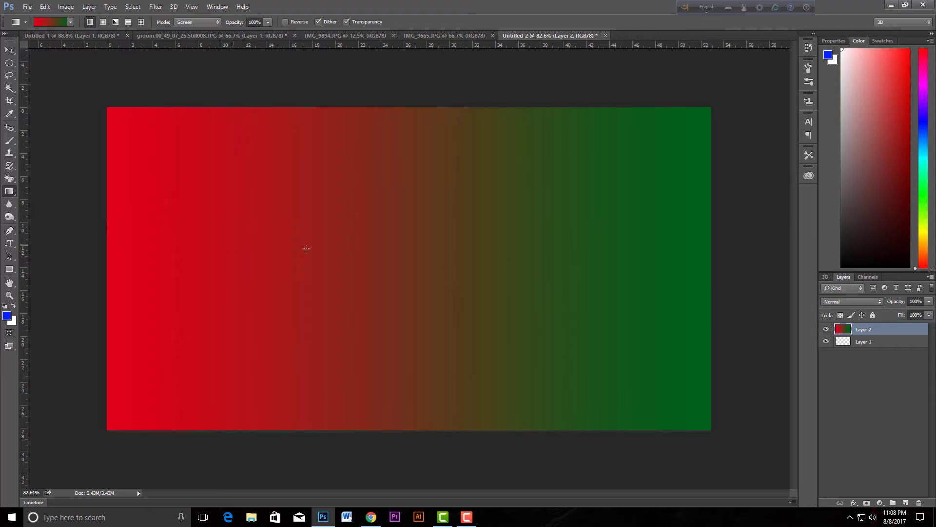
- Add Layer 3, hide Layer 2, draw a blue-red-yellow gradient, then hide Layer 3
left_click(906, 503)
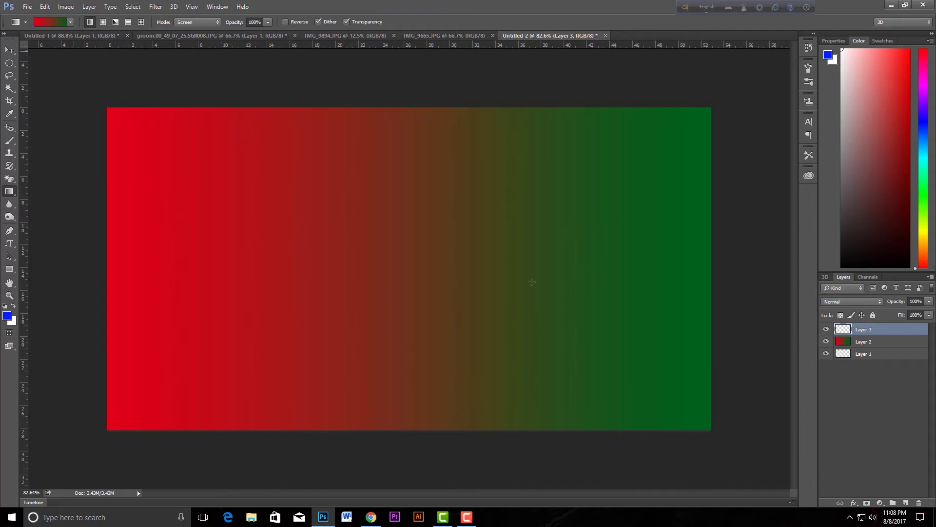
left_click(826, 341)
left_click(70, 22)
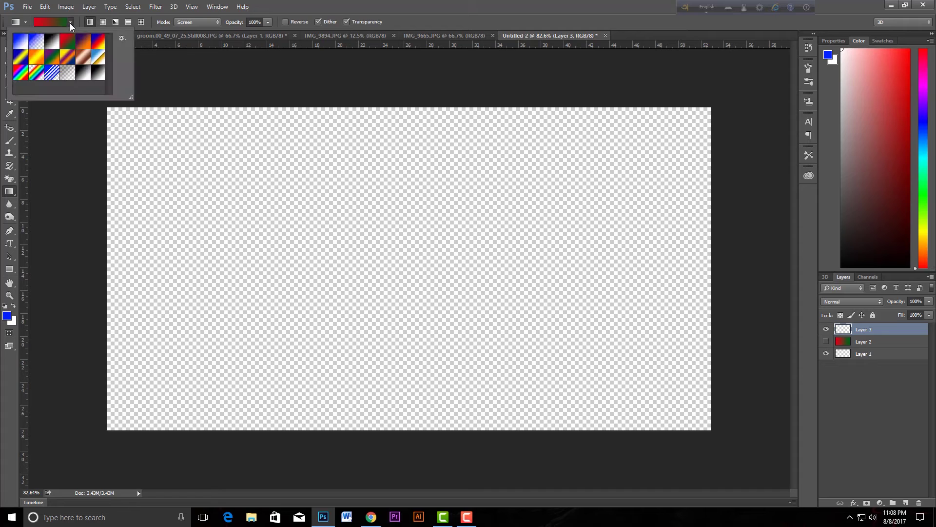
left_click(98, 46)
left_click_drag(109, 258, 599, 264)
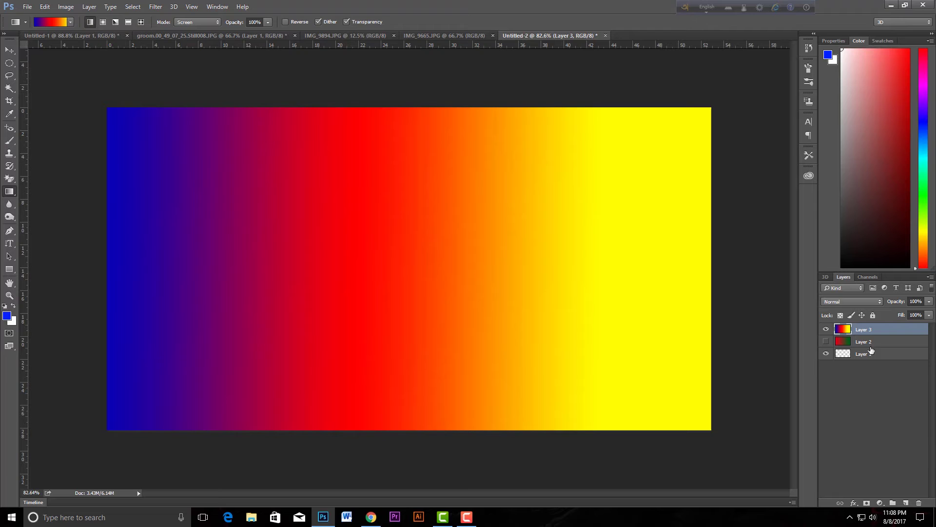
left_click(826, 330)
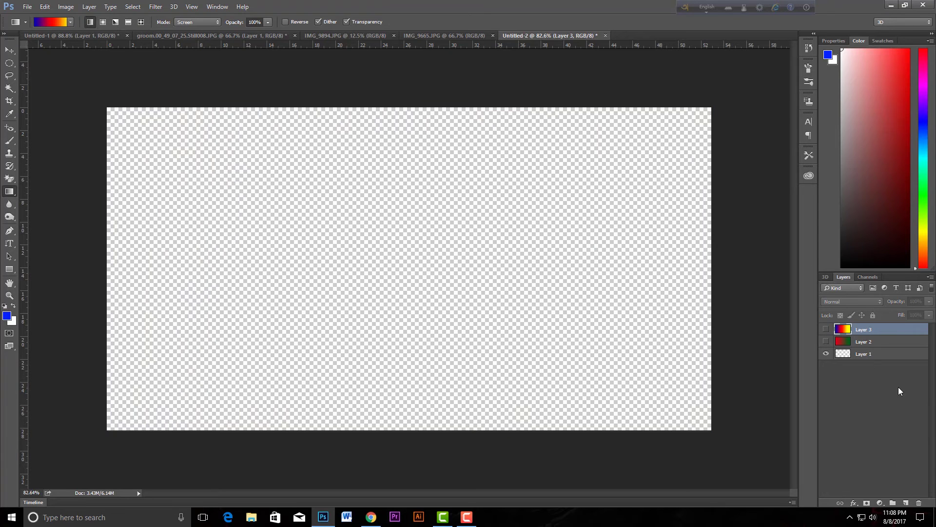
- Add Layer 4, draw a linear violet-green-orange preset gradient across it, then hide it
left_click(906, 503)
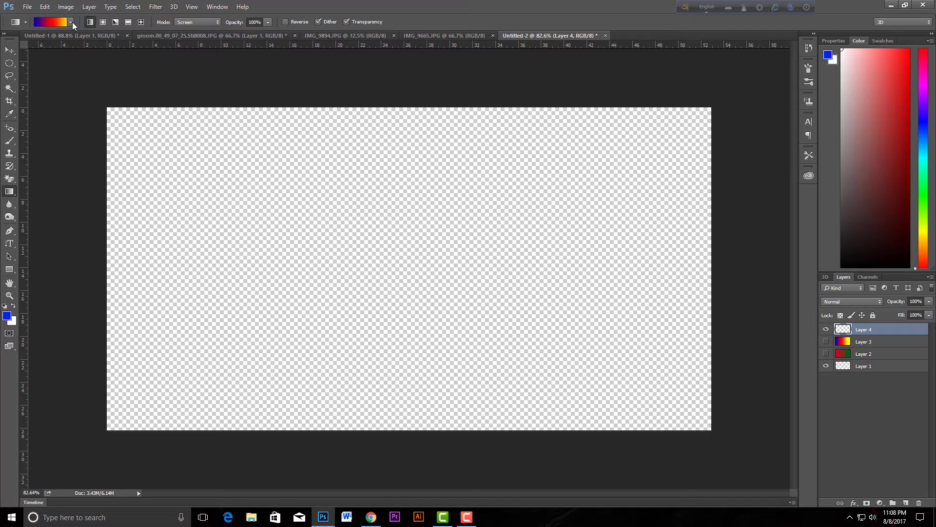
left_click(71, 22)
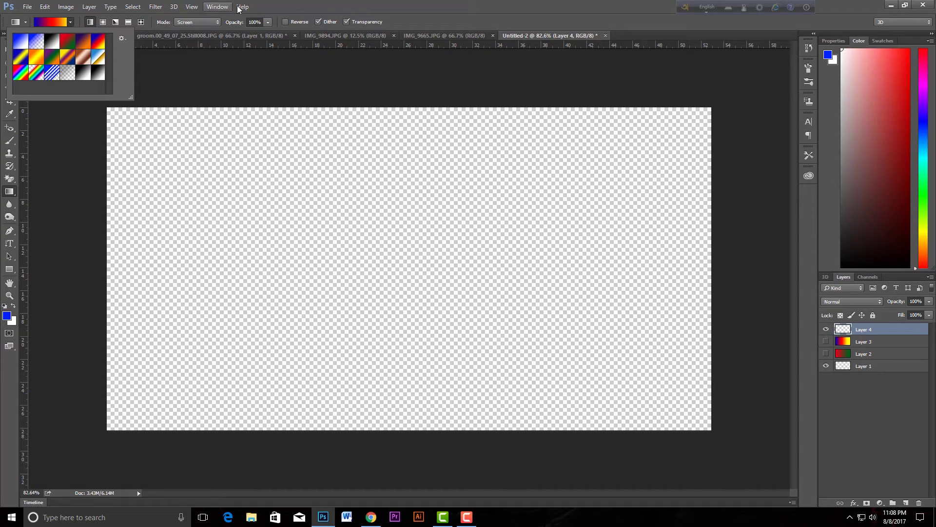
left_click(307, 5)
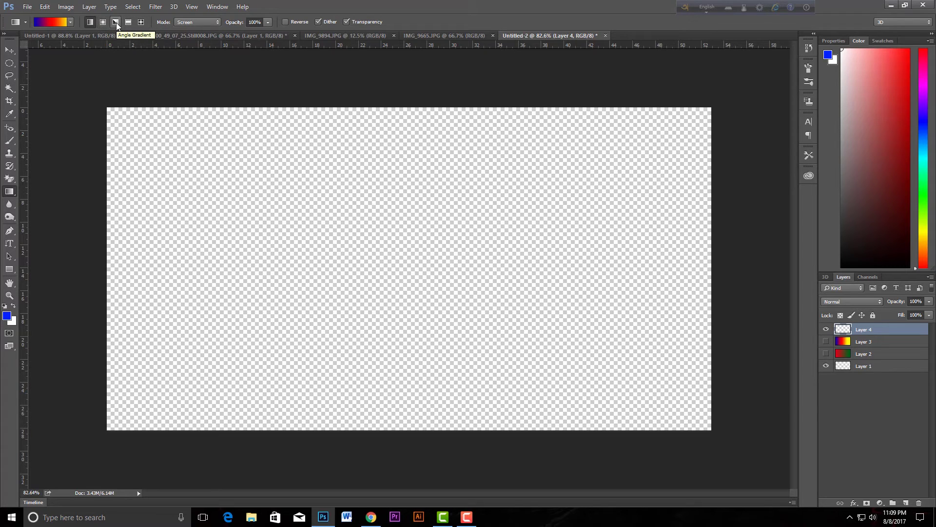
left_click(70, 22)
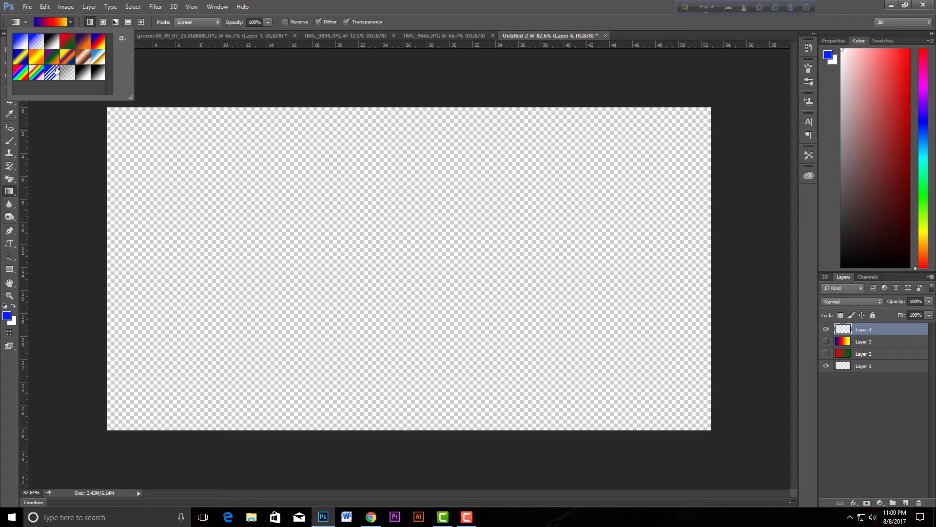
left_click(50, 60)
left_click(272, 257)
left_click_drag(272, 257, 468, 258)
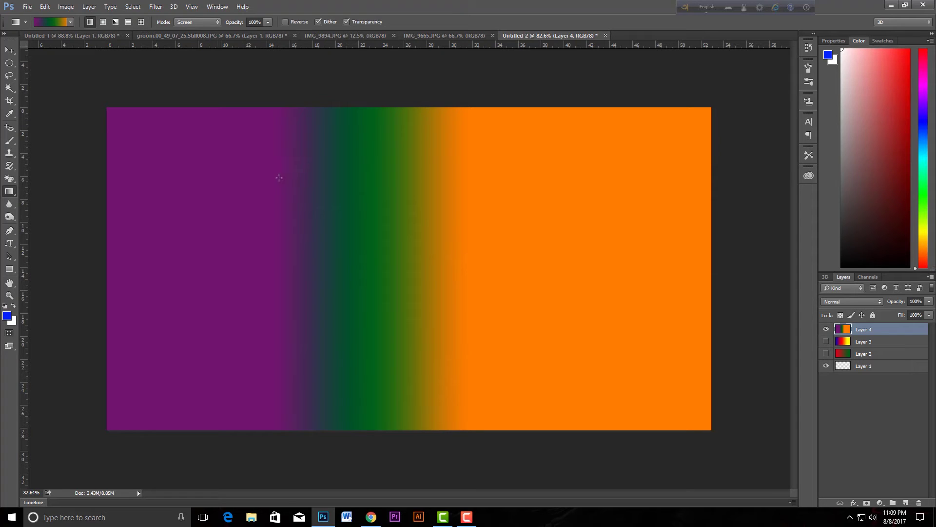
left_click(826, 329)
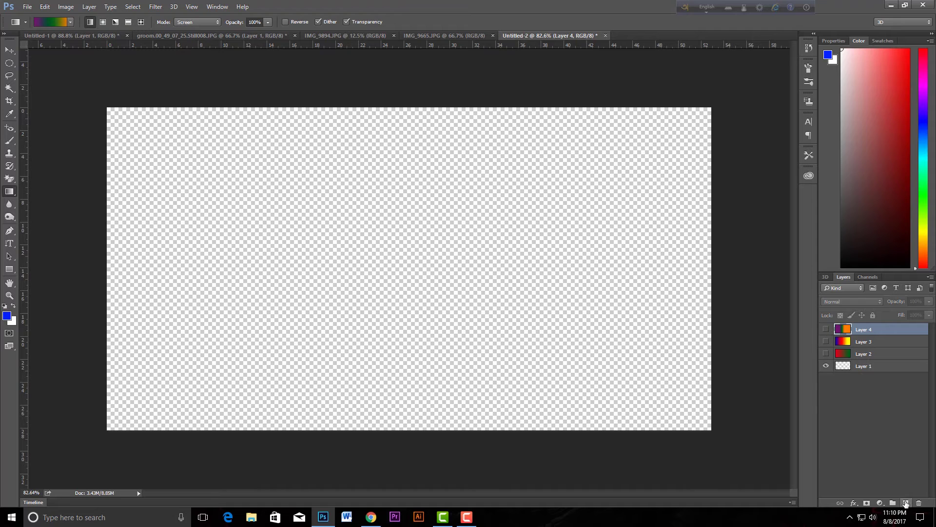
- Add Layer 5 with a radial purple-green-orange gradient from the centre, then hide it
left_click(905, 503)
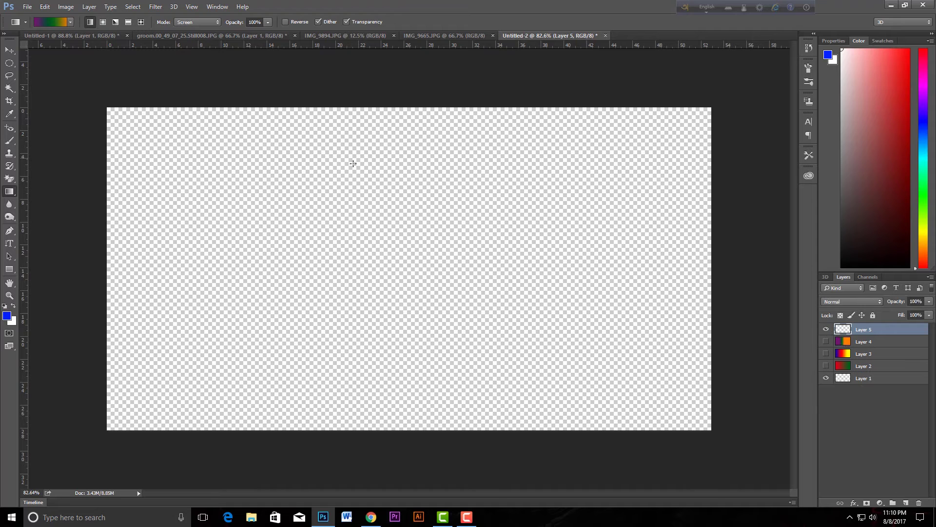
left_click(103, 22)
left_click_drag(405, 261, 215, 190)
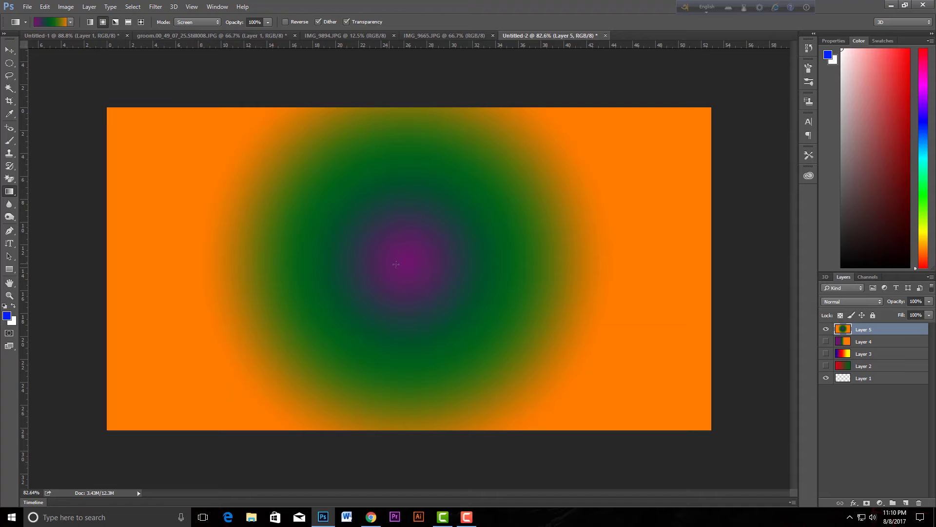
left_click(115, 22)
left_click(70, 22)
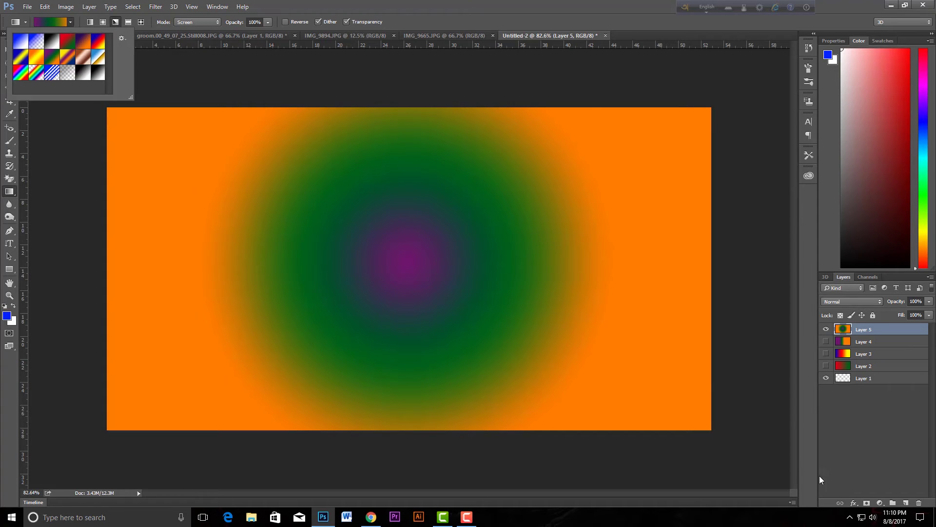
left_click(834, 429)
left_click(826, 329)
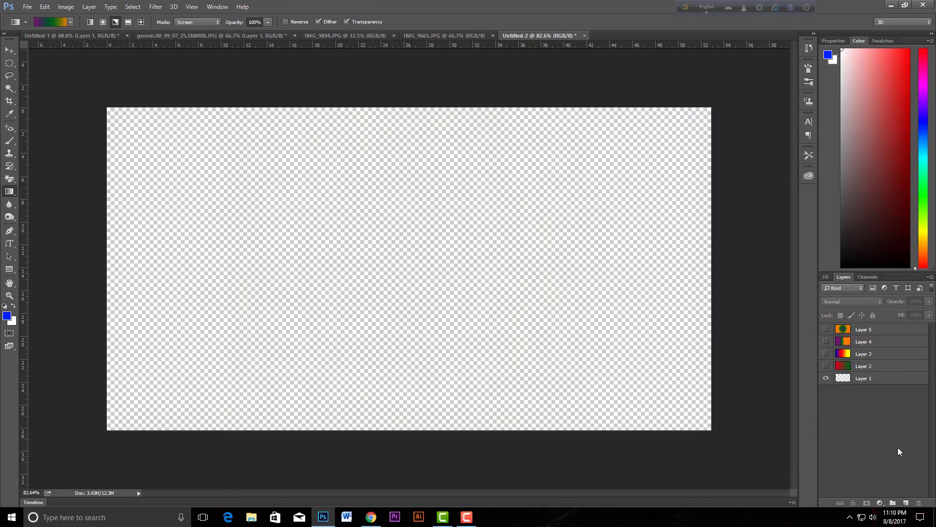
- Add Layer 6 and sweep a violet-to-orange angle gradient around a point left of centre
left_click(906, 502)
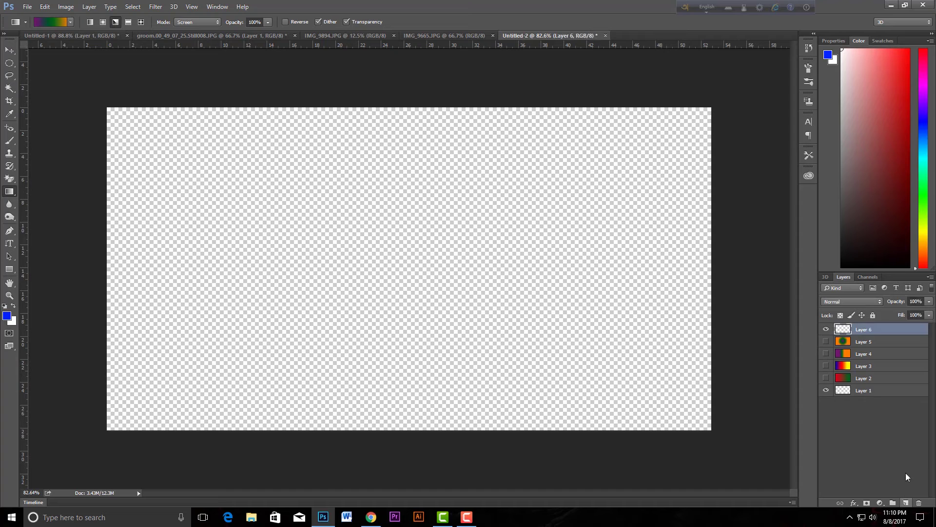
left_click(70, 22)
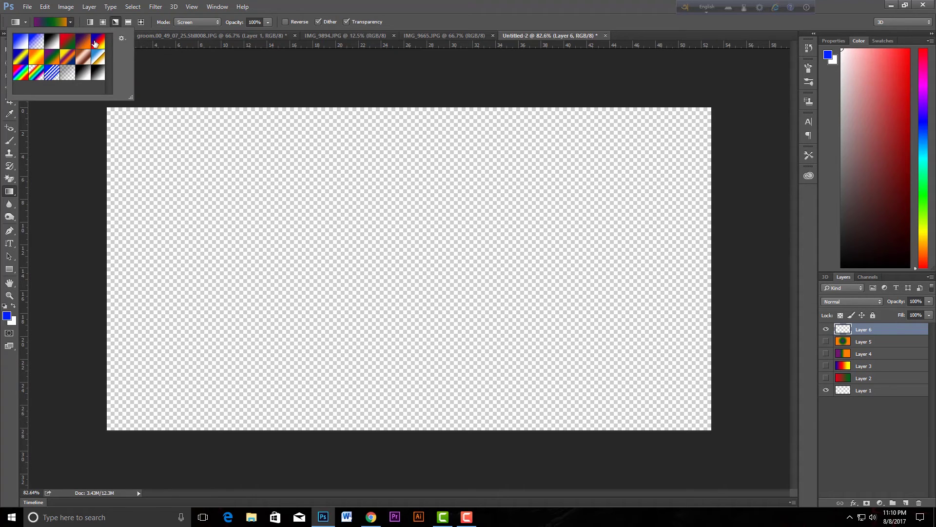
left_click(82, 44)
left_click(116, 23)
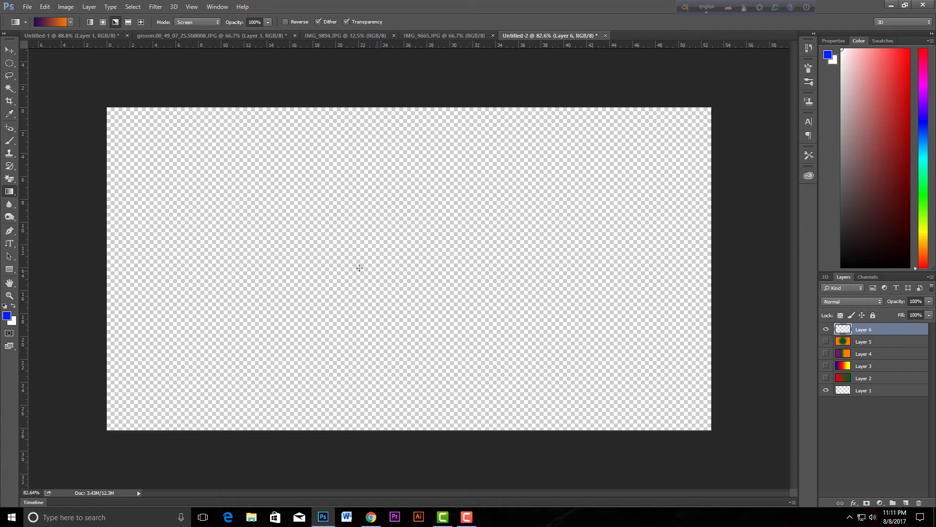
left_click_drag(309, 263, 506, 261)
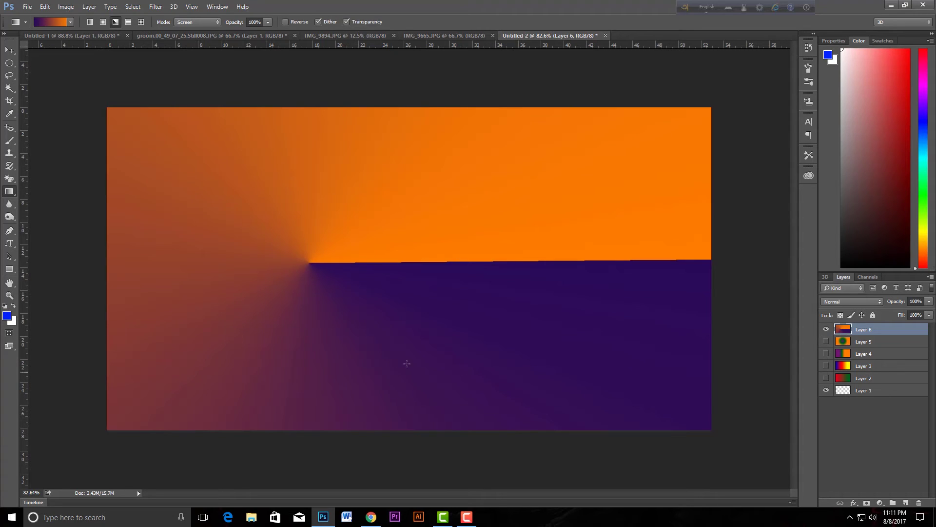
left_click(115, 22)
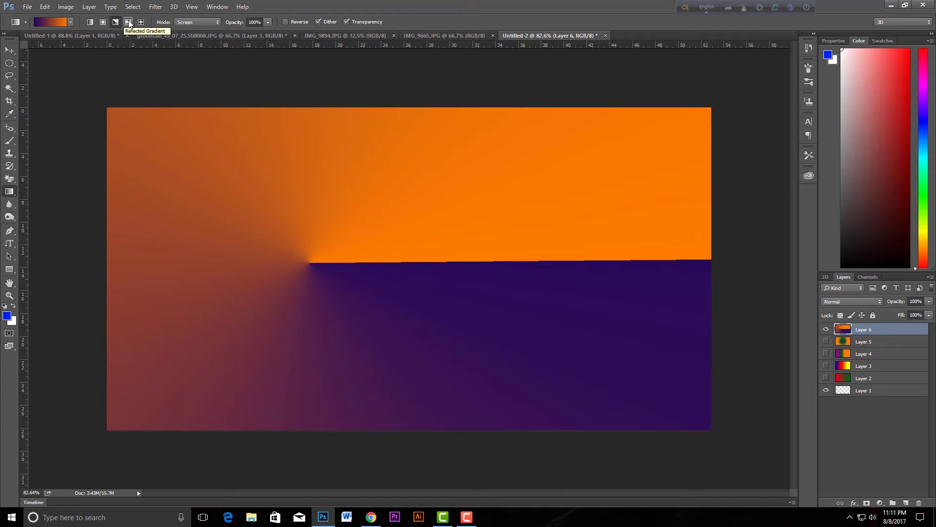
- Hide Layer 6 and fill new Layer 7 with a reflected Spectrum gradient left of centre
left_click(128, 23)
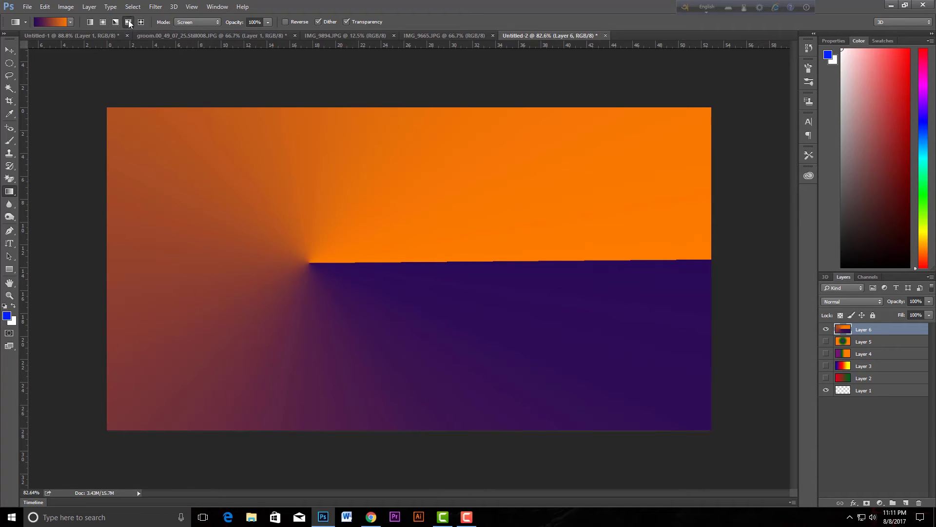
left_click(826, 330)
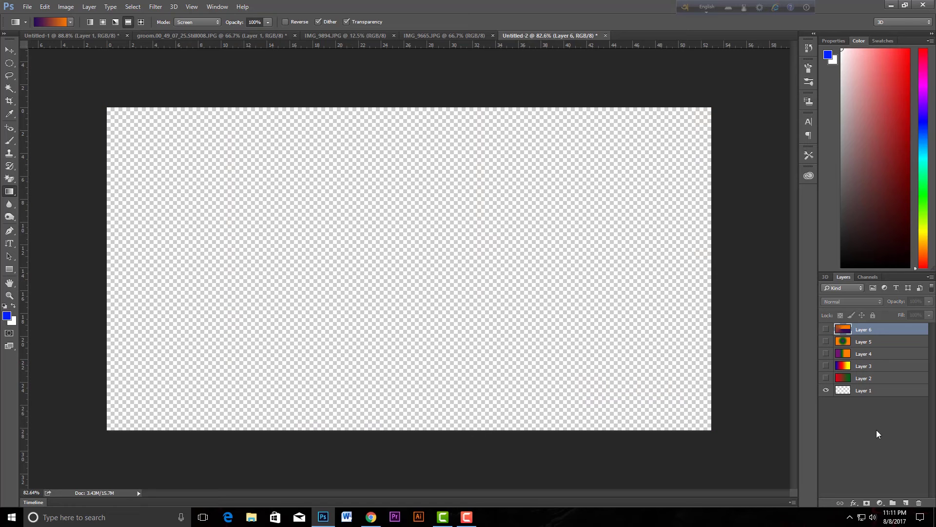
left_click(906, 503)
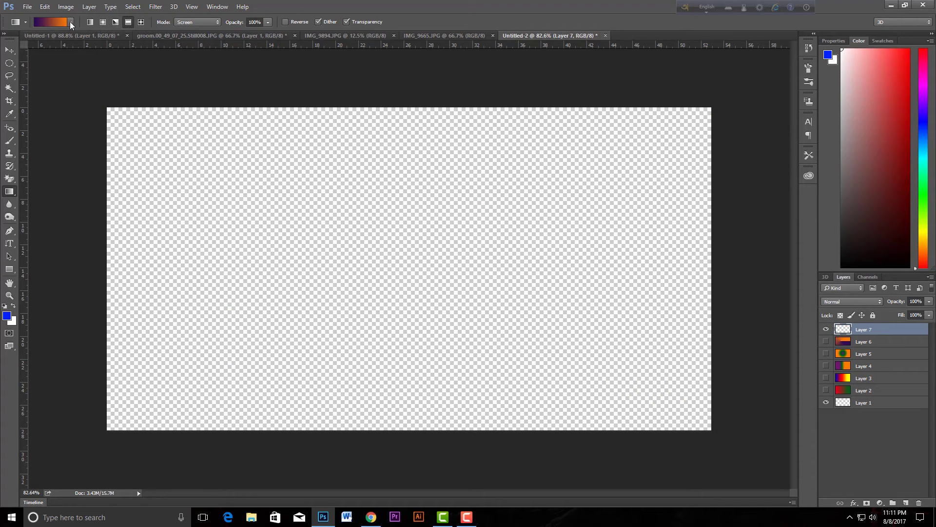
left_click(70, 23)
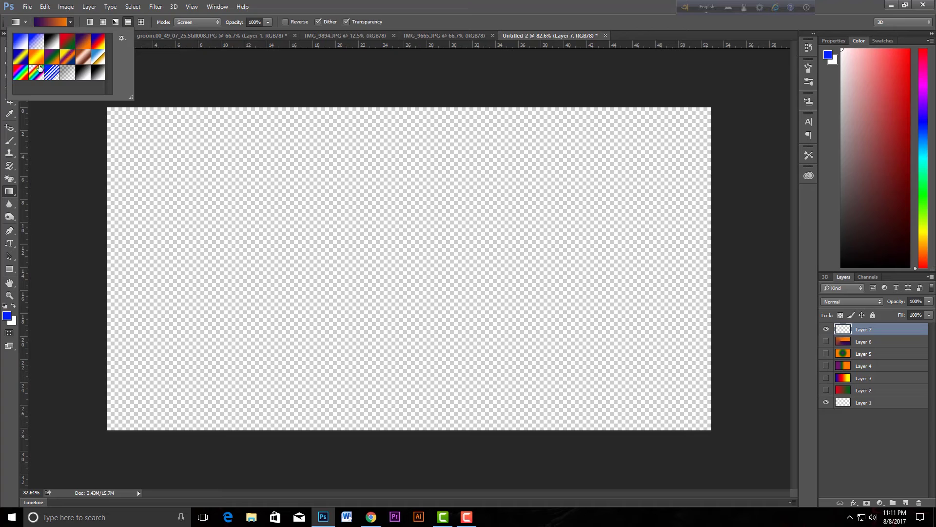
left_click(21, 76)
left_click(128, 22)
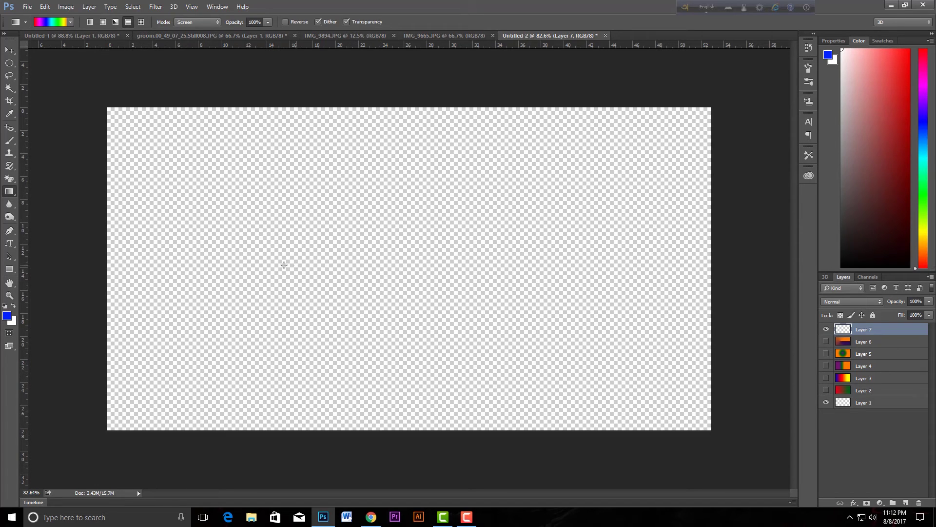
left_click_drag(318, 261, 546, 263)
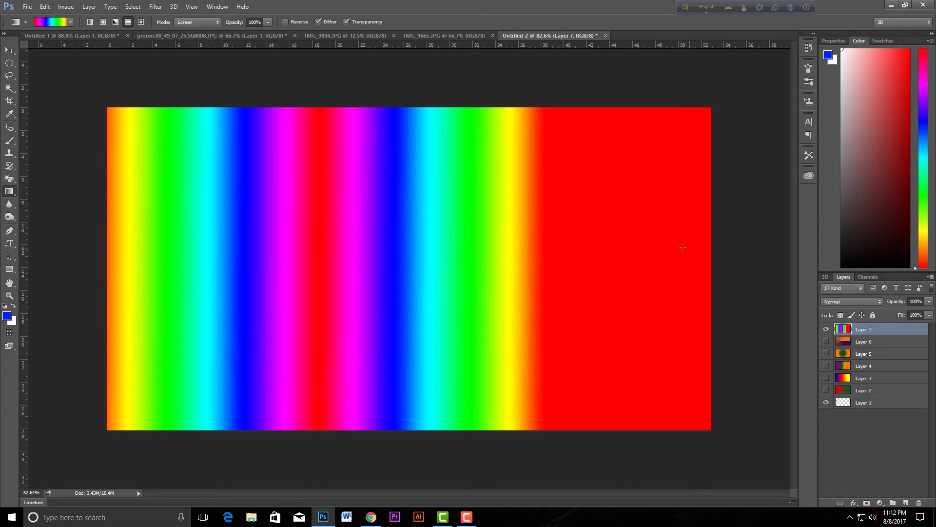
- Blend a red-green gradient across Layer 7, choose the diamond shape, and hide Layer 7
left_click(69, 22)
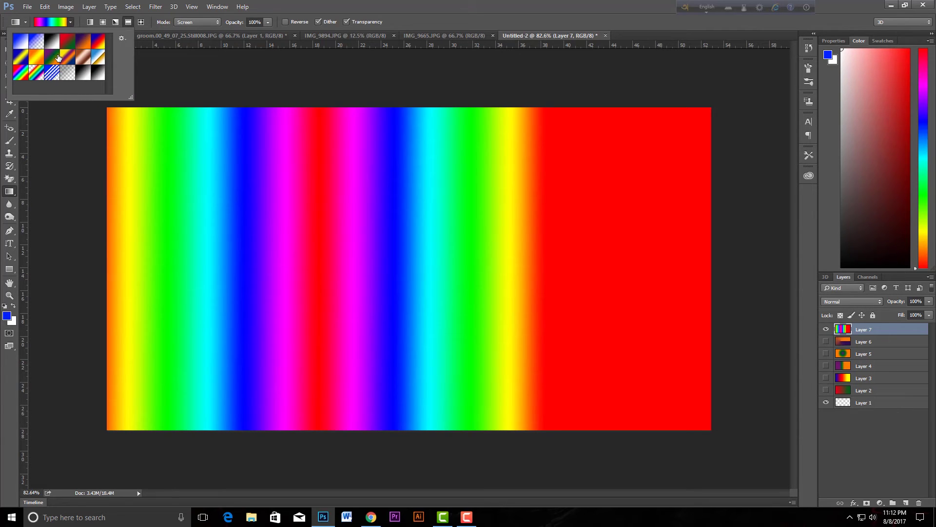
left_click(63, 43)
left_click_drag(201, 261, 606, 260)
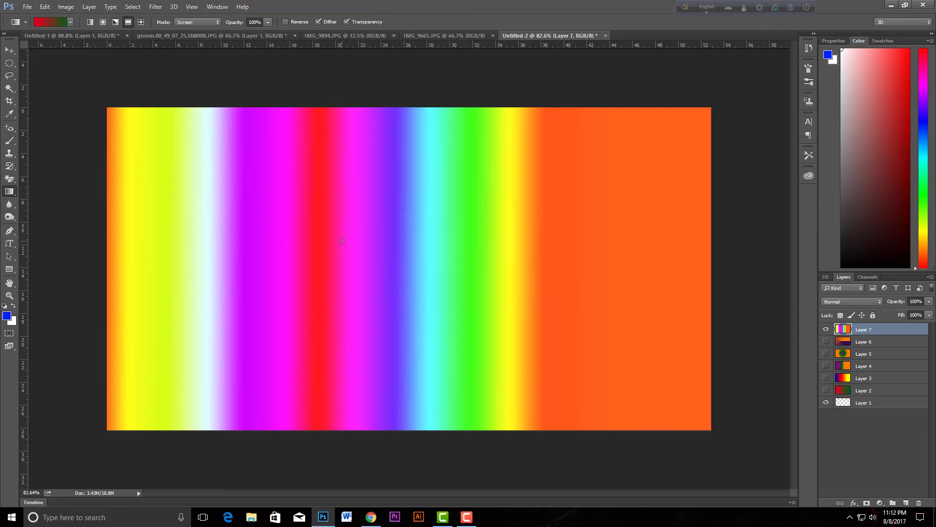
left_click(140, 22)
left_click(826, 329)
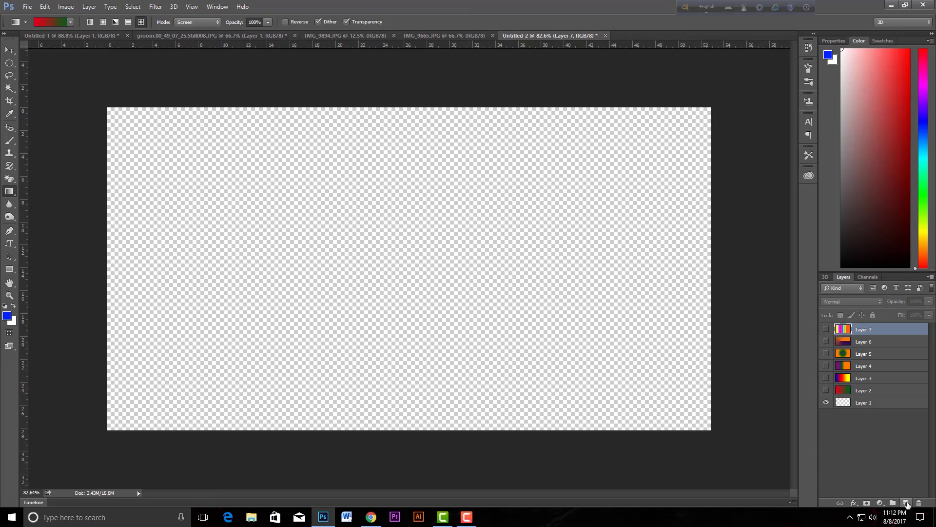
- Add Layer 8 with a red-green diamond gradient drawn from the canvas centre, then hide it
left_click(906, 503)
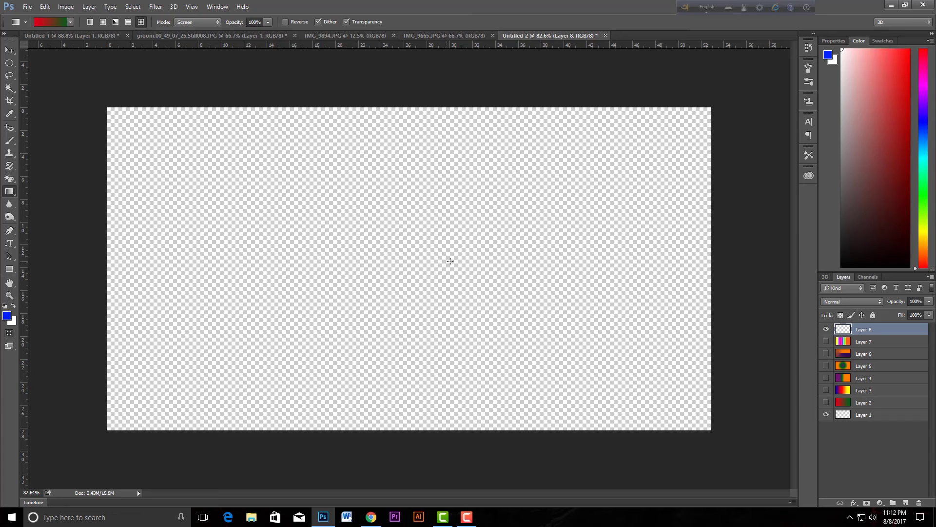
left_click_drag(389, 265, 279, 235)
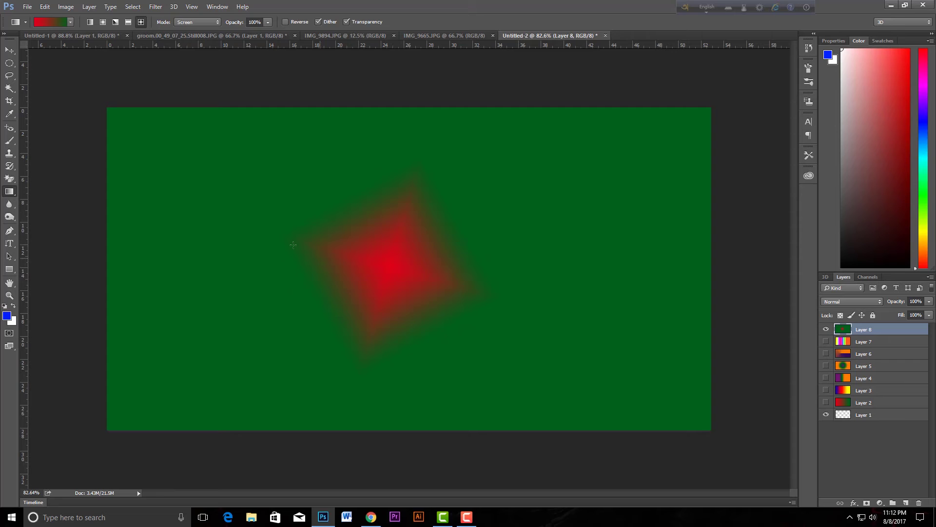
left_click(140, 23)
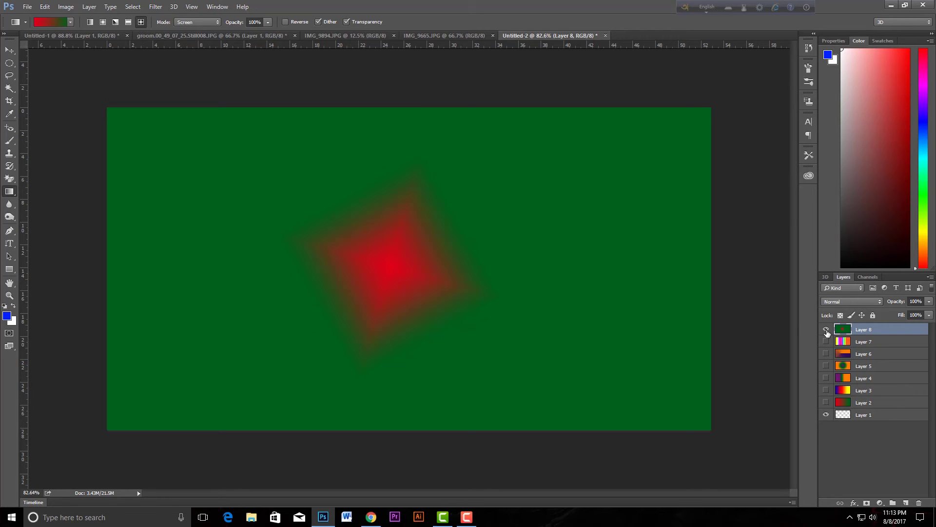
left_click(827, 330)
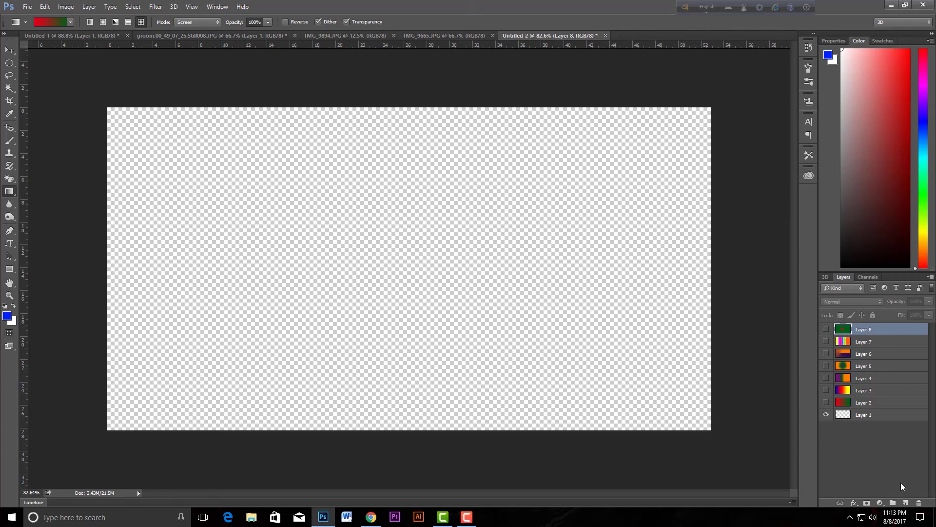
- Add Layer 9, draw a blue Transparent Stripes gradient across it, then undo it
left_click(906, 504)
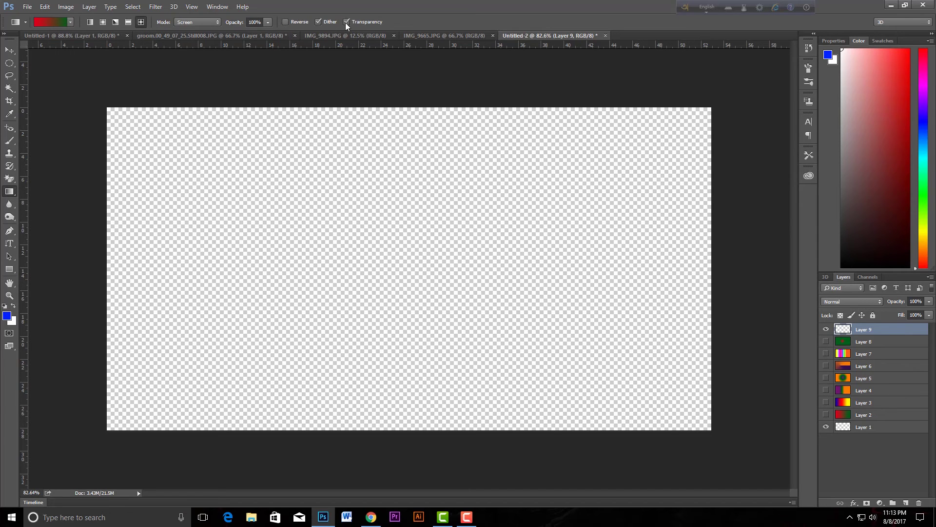
left_click(69, 22)
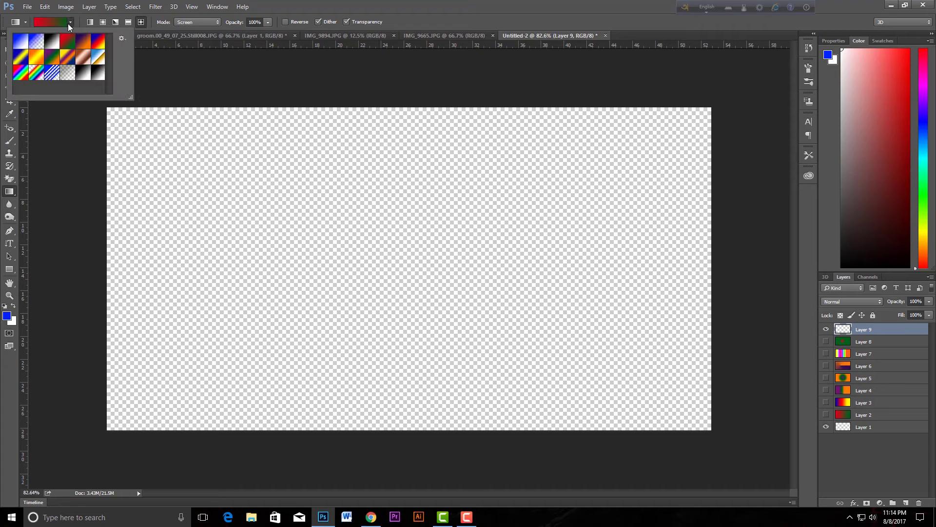
left_click(51, 73)
left_click_drag(118, 255, 531, 259)
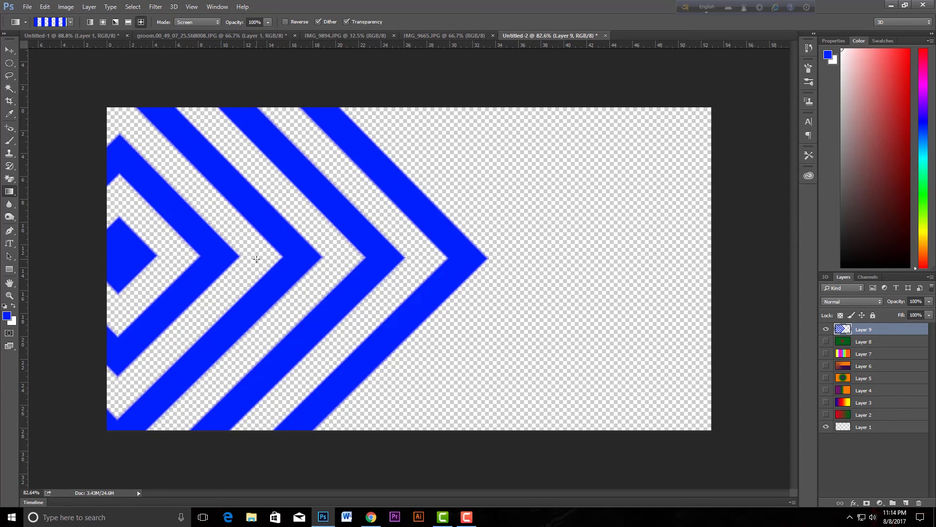
key("ctrl+z")
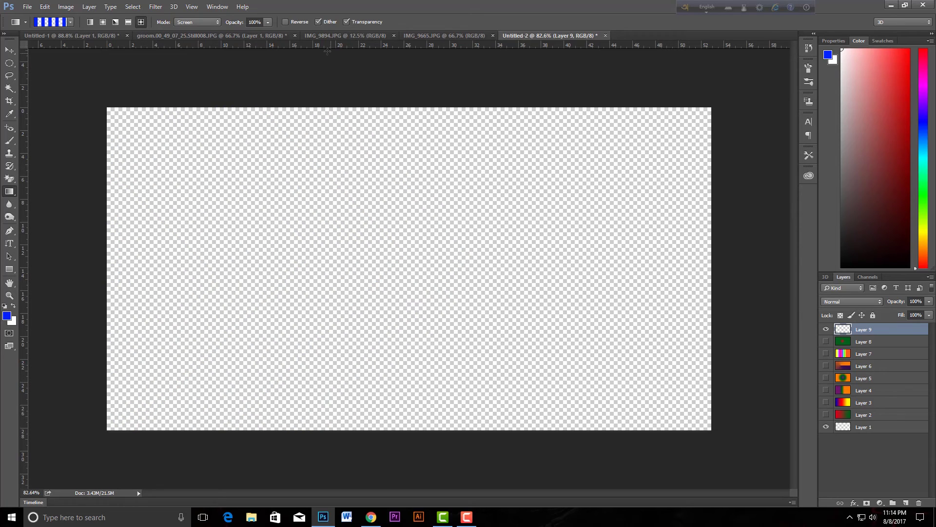
left_click(347, 22)
left_click_drag(182, 253, 496, 263)
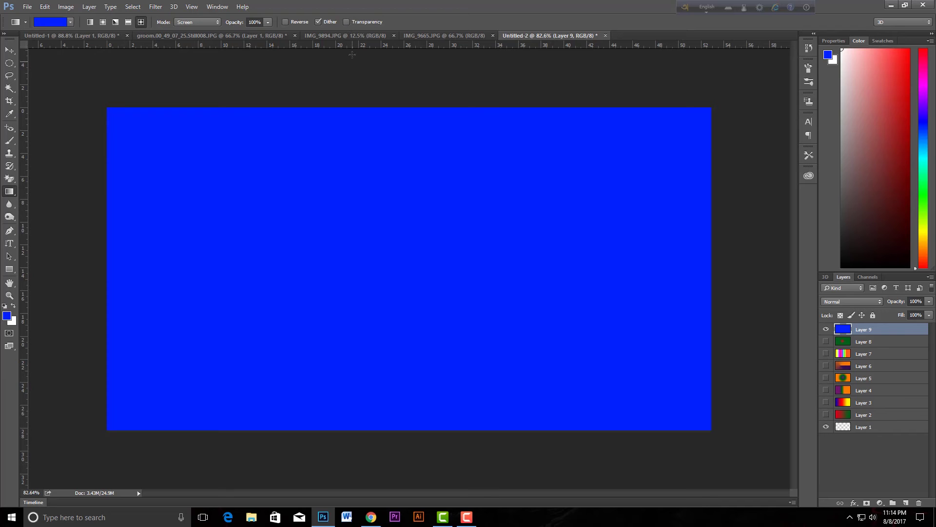
left_click(347, 22)
key("ctrl+z")
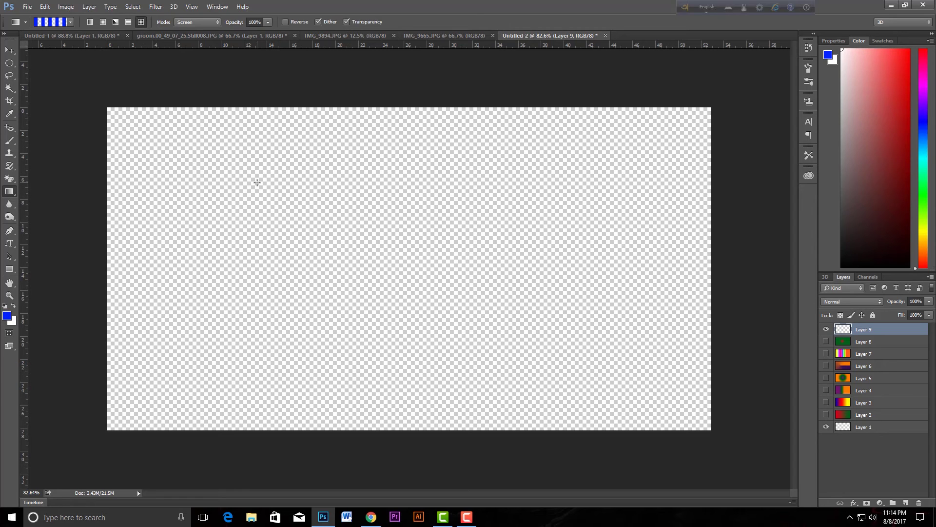
- Load the Red, Green gradient preset and open it in the Gradient Editor
left_click(70, 22)
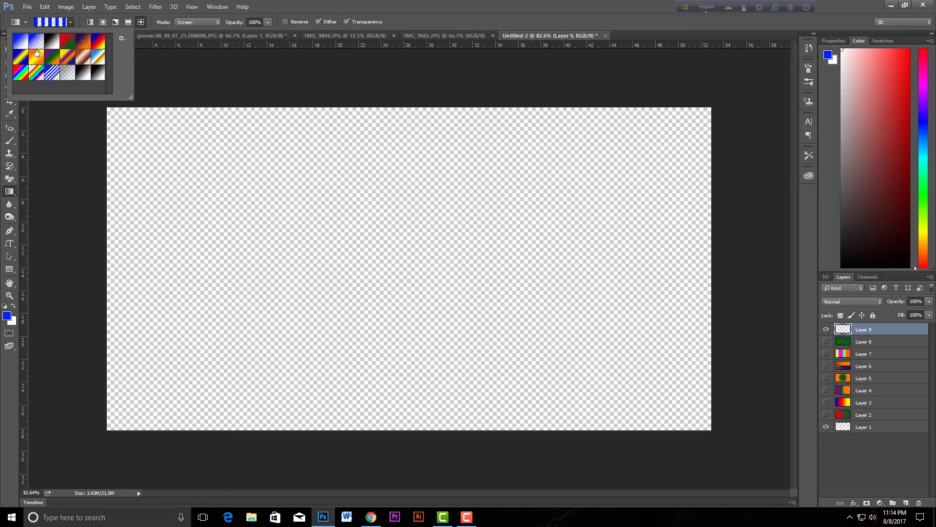
left_click(63, 47)
left_click(78, 18)
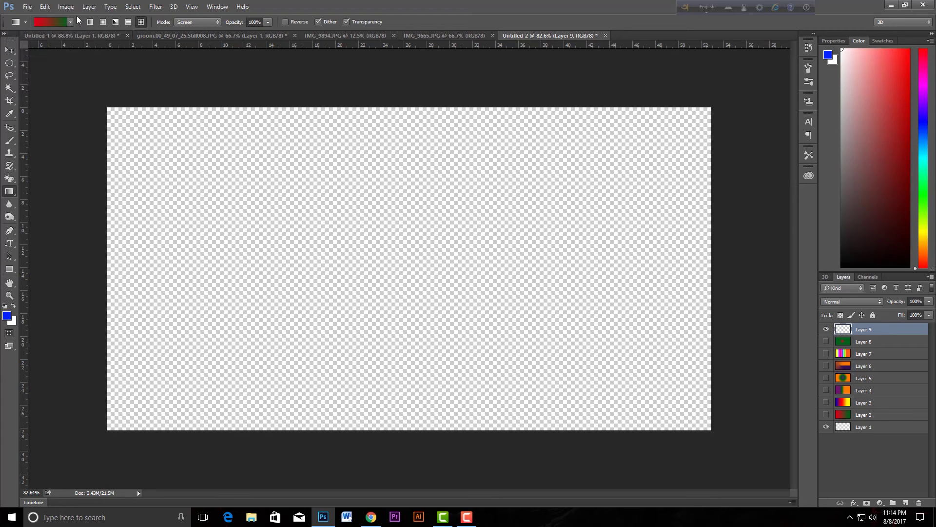
left_click(51, 22)
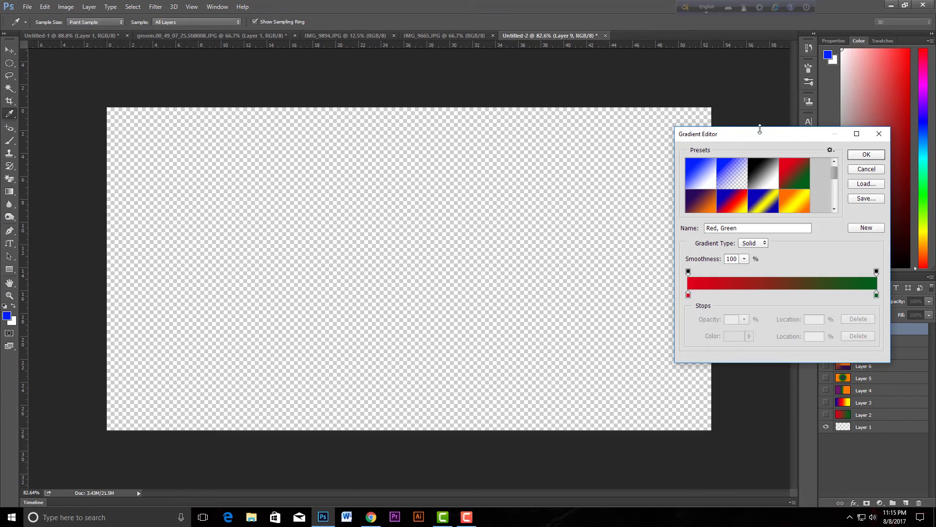
- Move the Gradient Editor aside, then try duplicating the red stop to 19% and undo it
left_click_drag(763, 134, 647, 60)
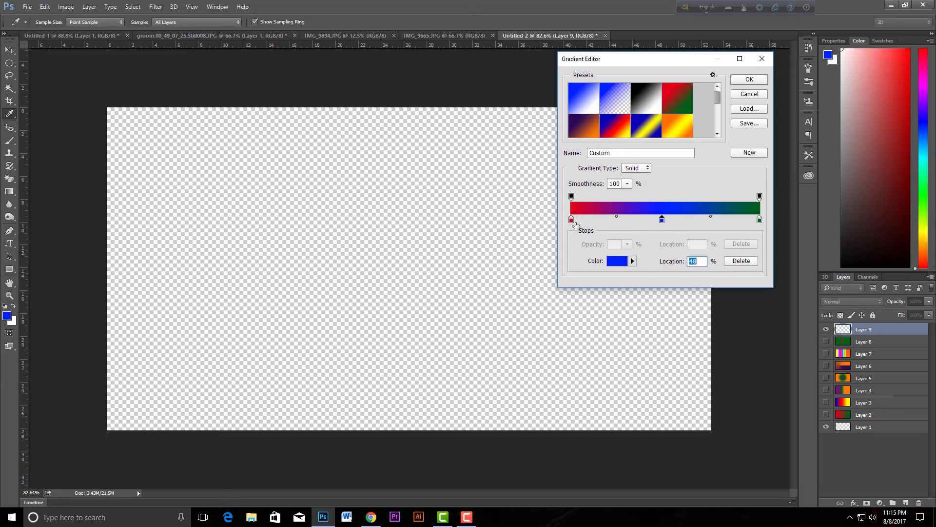
key("alt")
left_click_drag(571, 219, 606, 221)
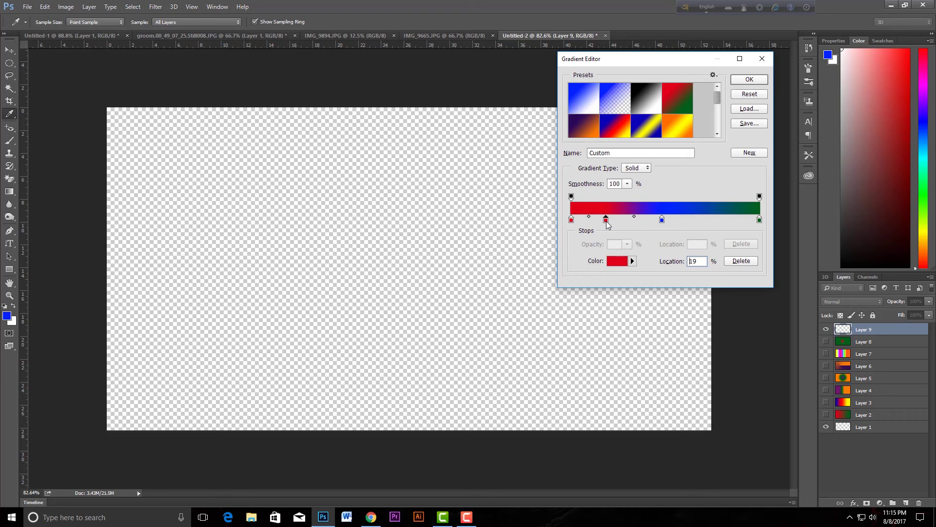
key("ctrl+z")
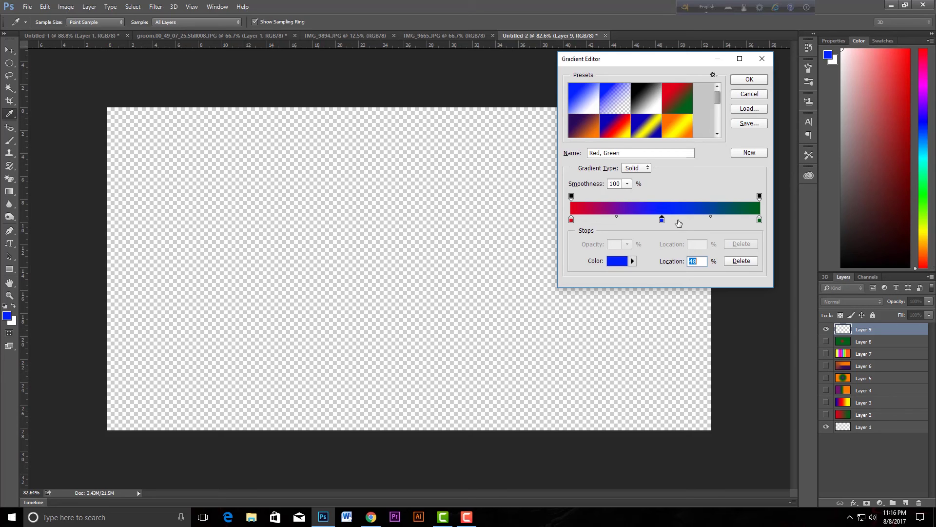
- Recolour the left end stop green and the right end stop vivid magenta
double_click(572, 220)
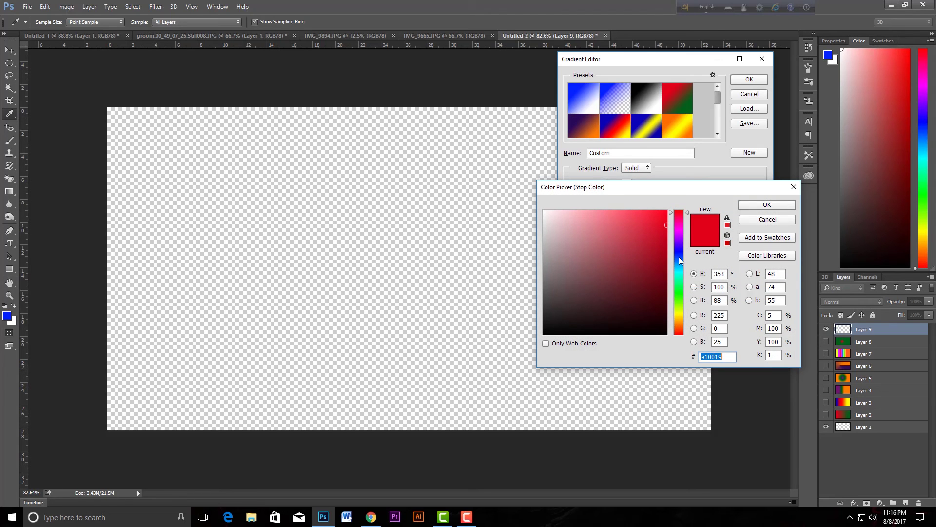
left_click(679, 290)
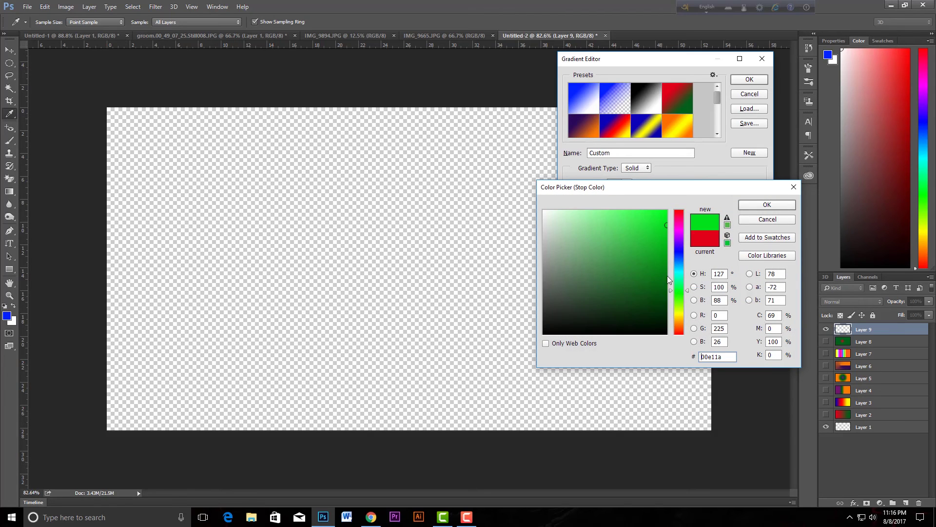
left_click(751, 204)
double_click(759, 220)
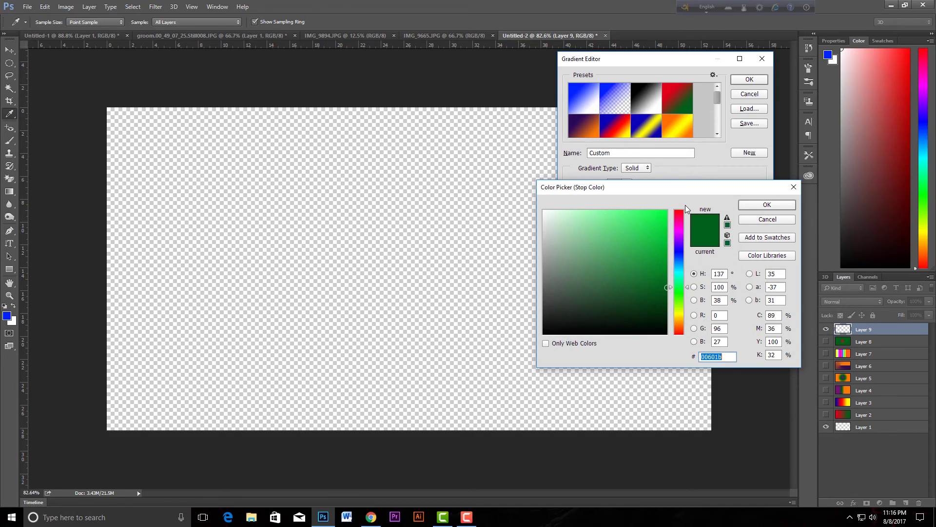
left_click(680, 224)
left_click(660, 239)
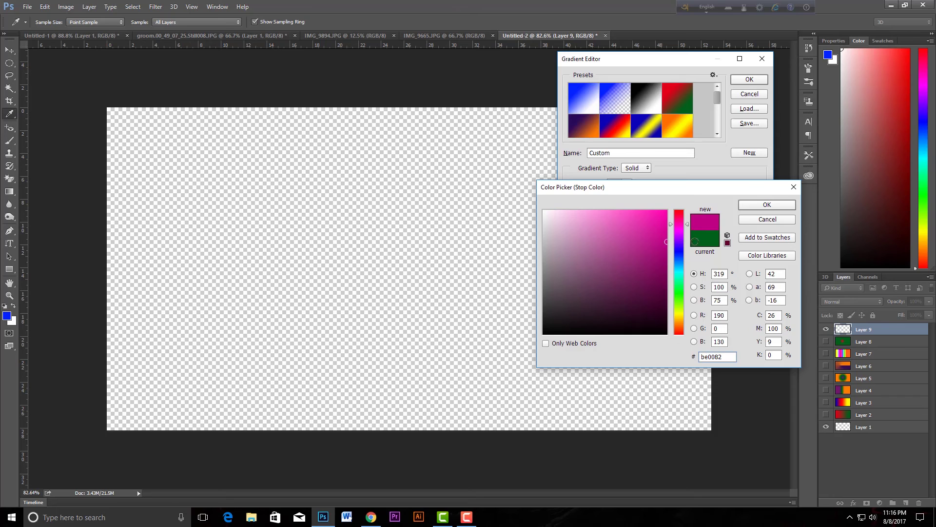
left_click(768, 204)
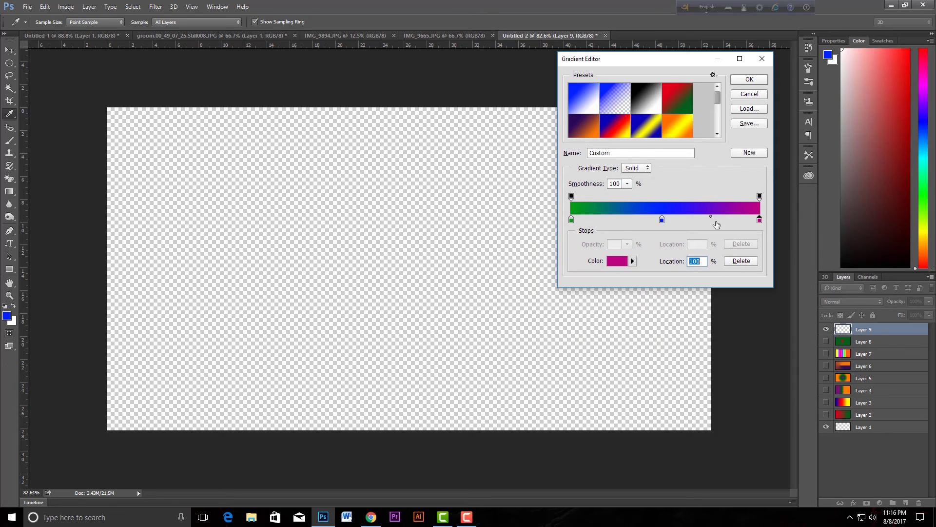
- Make the middle stop at 48% orange and select the gradient's Custom name
left_click(662, 220)
double_click(663, 219)
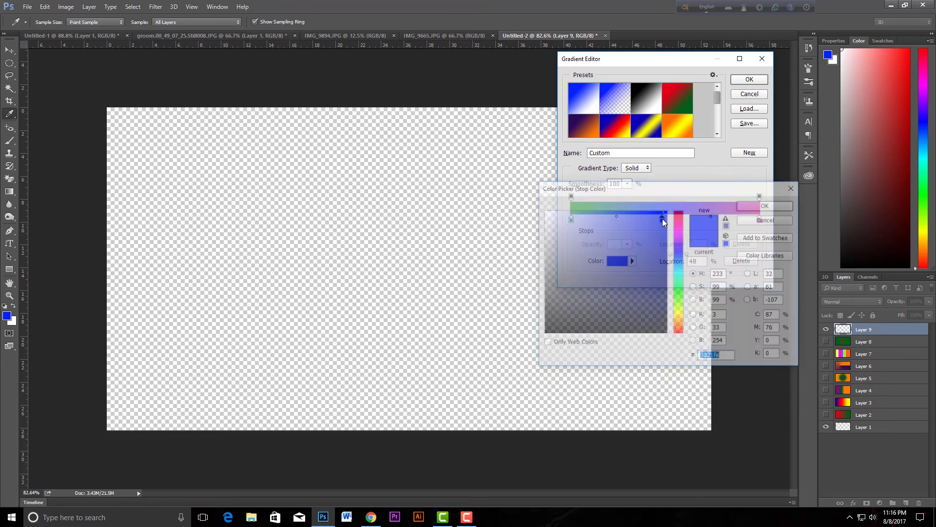
left_click(681, 321)
left_click(764, 204)
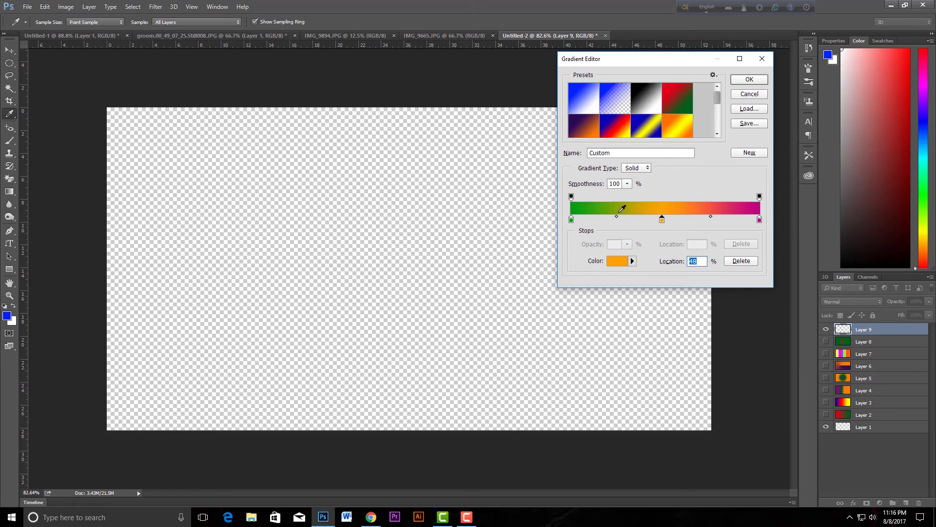
double_click(616, 153)
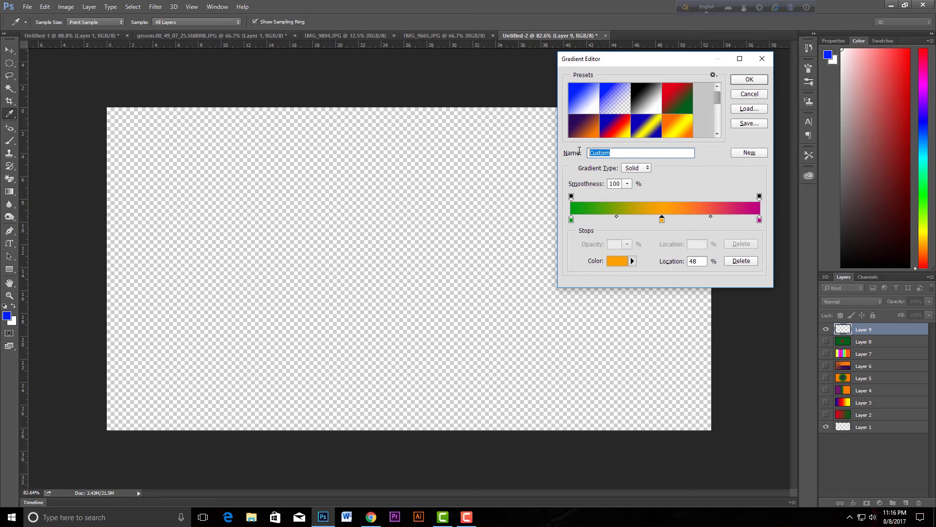
- Name the gradient A-1 and save it as a new preset
type("A-1")
left_click(752, 153)
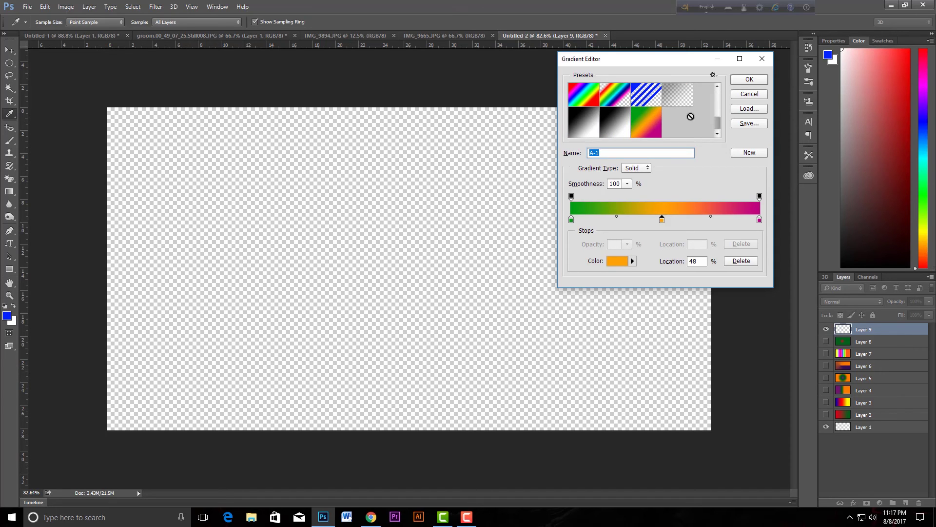
scroll(691, 116, "up", 2)
scroll(690, 116, "down", 3)
- Close the editor and, after undoing diamond and linear attempts, draw a radial A-1 gradient left of middle
left_click(749, 79)
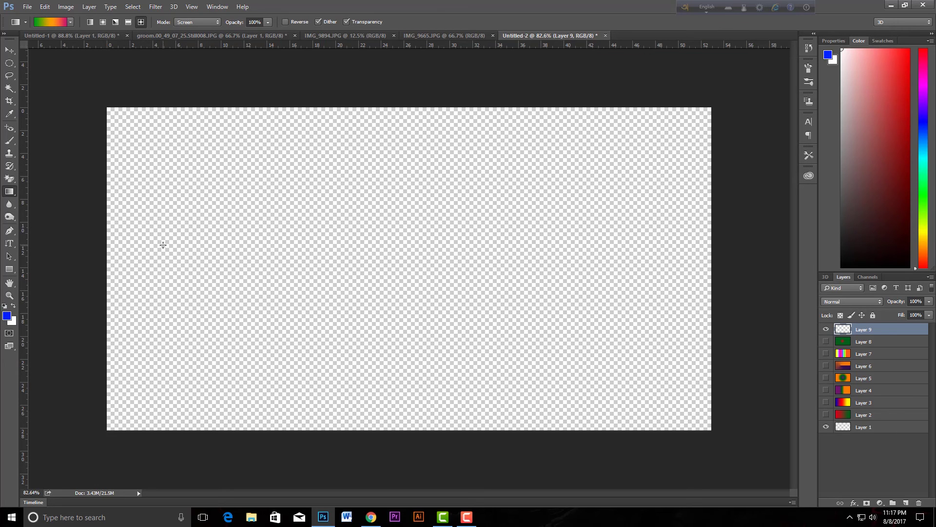
left_click_drag(142, 257, 679, 256)
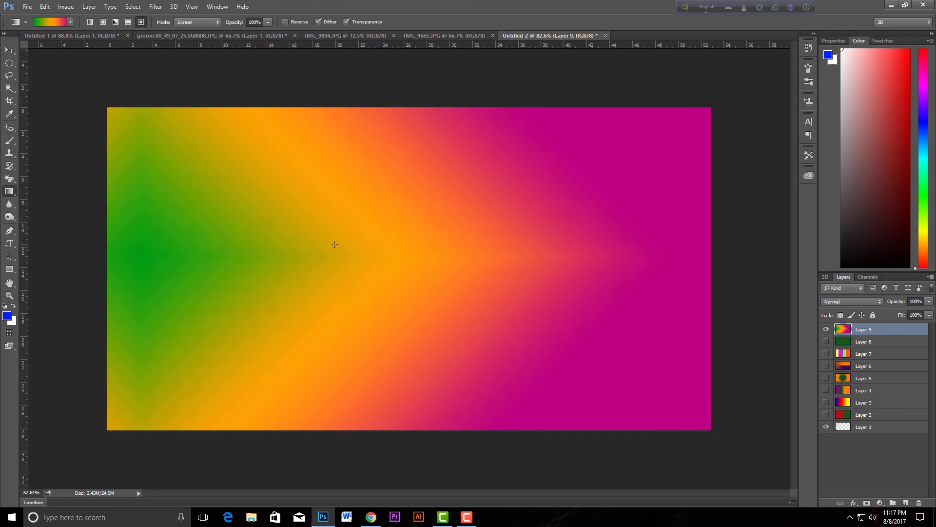
left_click(91, 22)
key("ctrl+z")
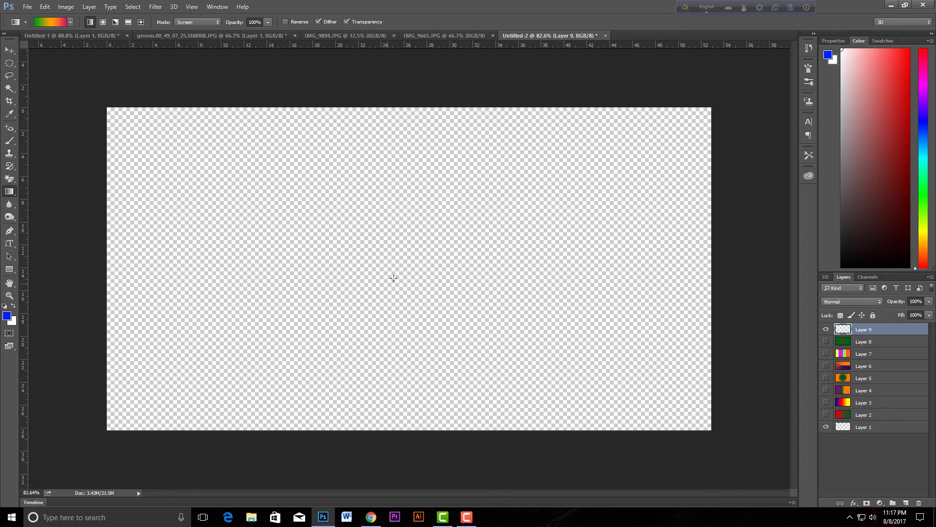
left_click_drag(309, 232, 547, 232)
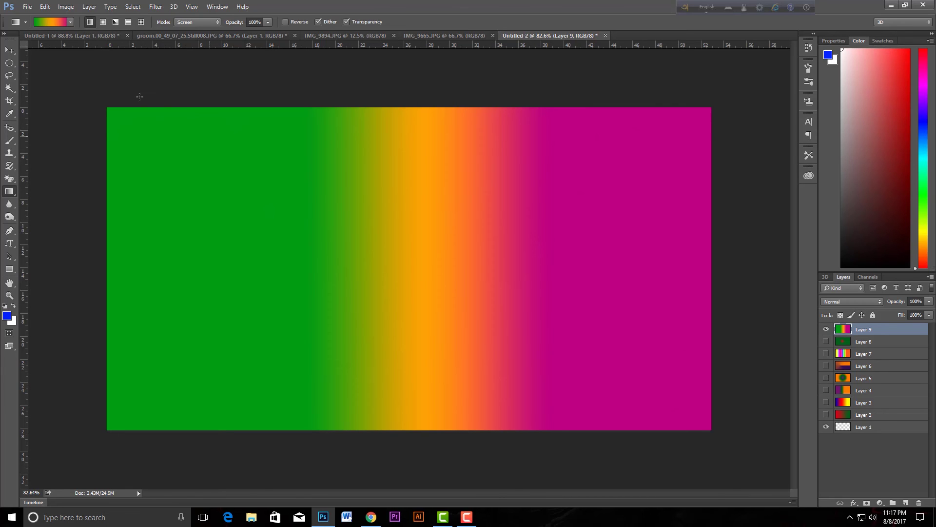
key("ctrl+z")
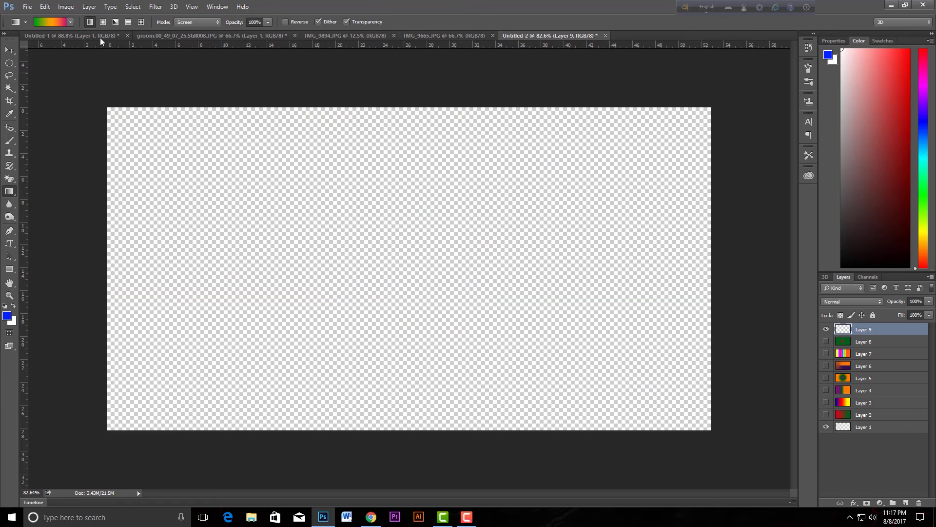
left_click(103, 21)
mouse_move(273, 264)
left_mouse_down()
mouse_move(584, 279)
mouse_move(564, 253)
mouse_move(551, 268)
left_mouse_up()
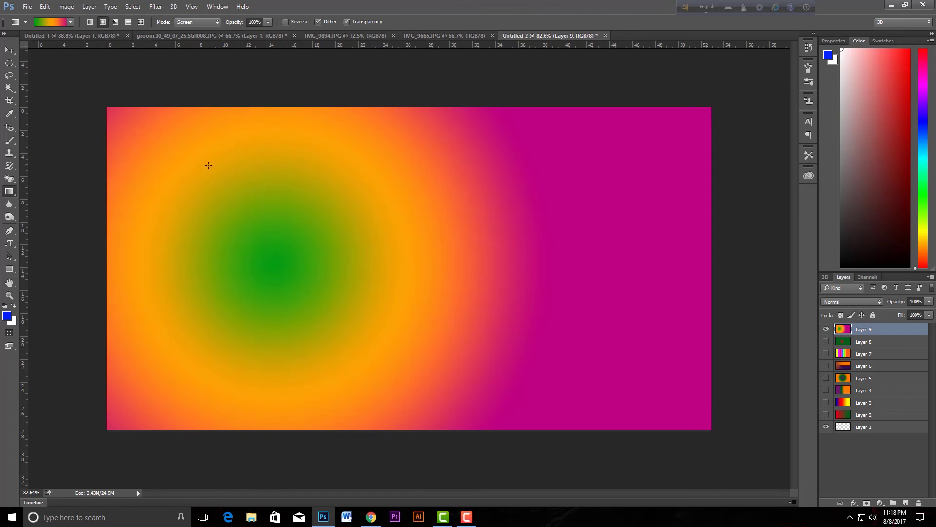
- Reopen the current gradient and add new colour stops at 23% and 76%
left_click(49, 22)
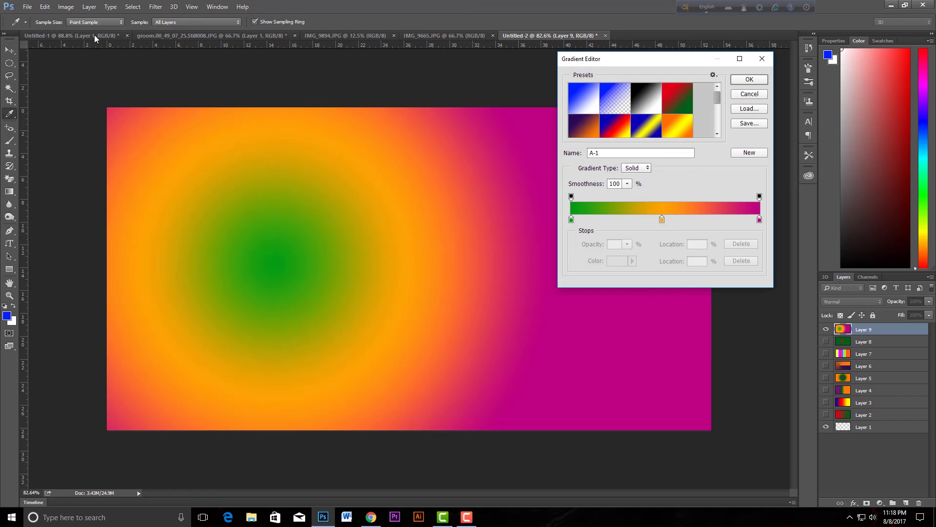
left_click_drag(719, 103, 718, 130)
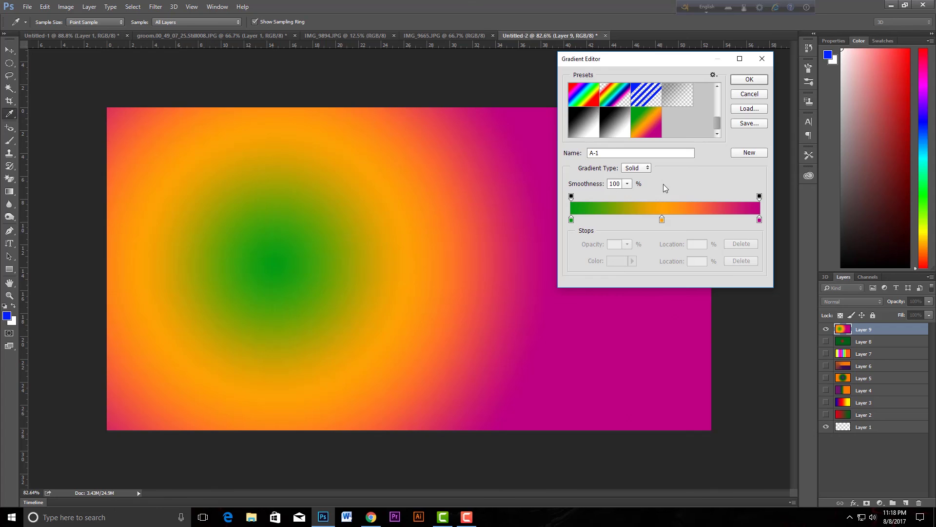
left_click(615, 221)
left_click(714, 221)
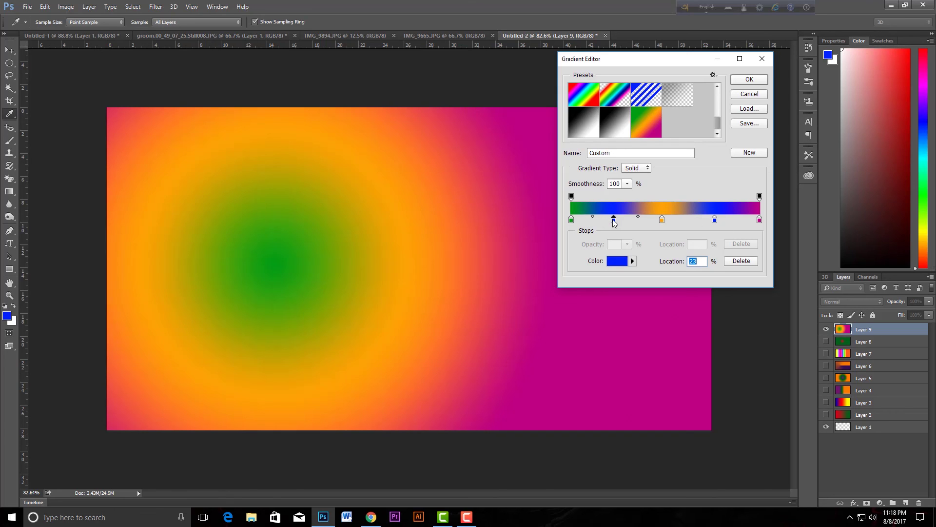
- Colour the 23% stop near-white blue and the 76% stop cyan
double_click(613, 219)
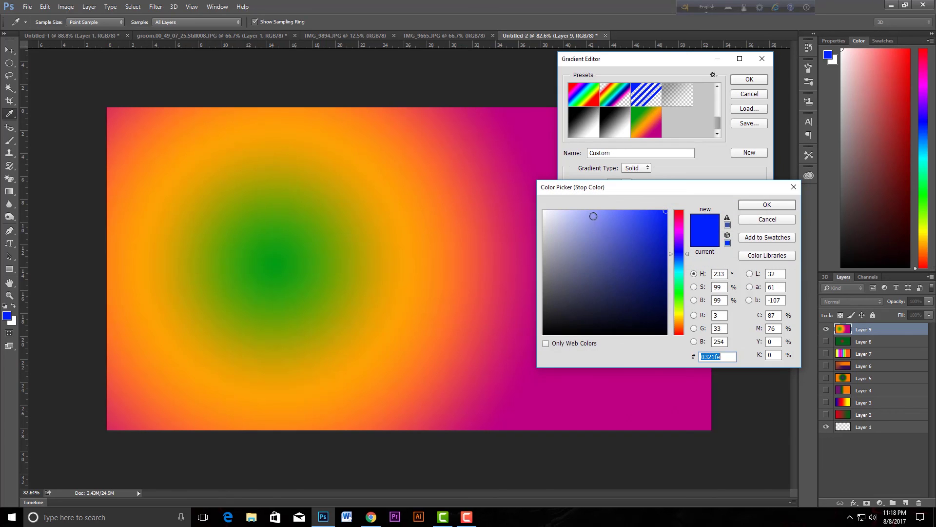
left_click(594, 215)
left_click_drag(593, 216, 552, 210)
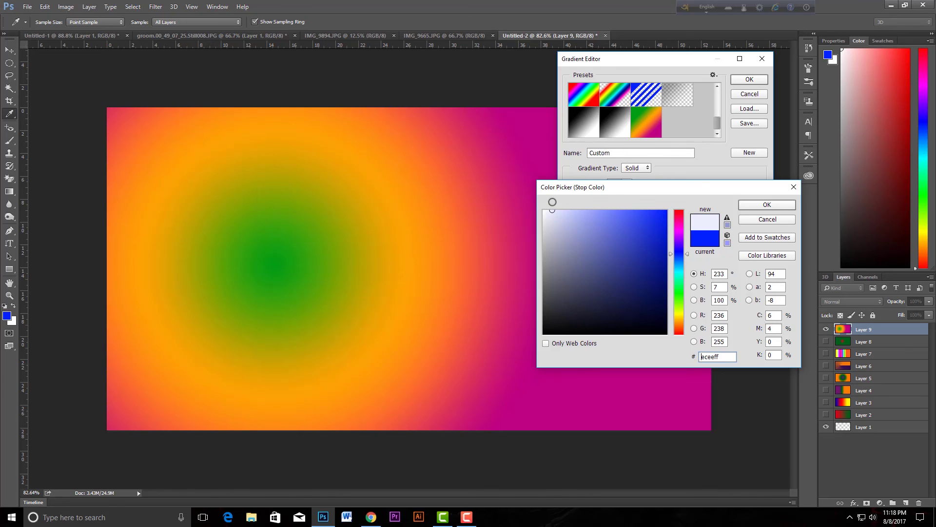
left_click(764, 204)
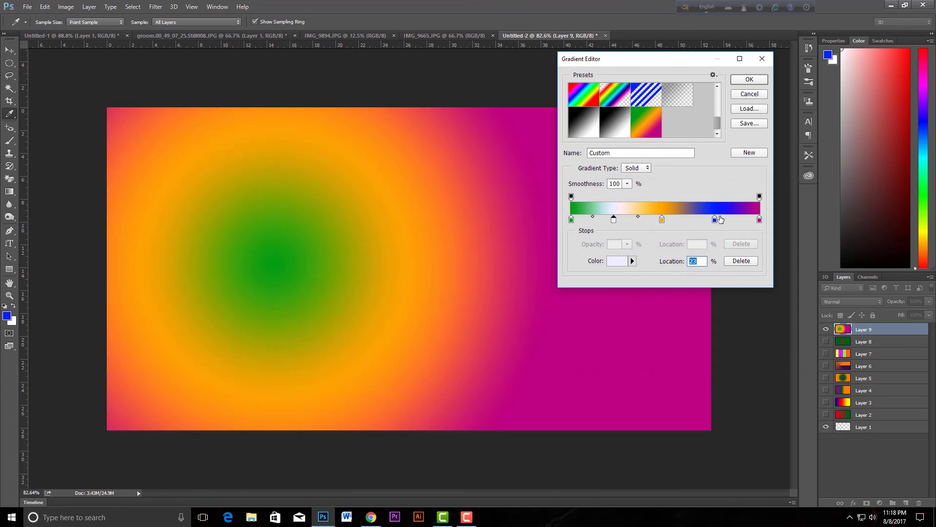
double_click(715, 220)
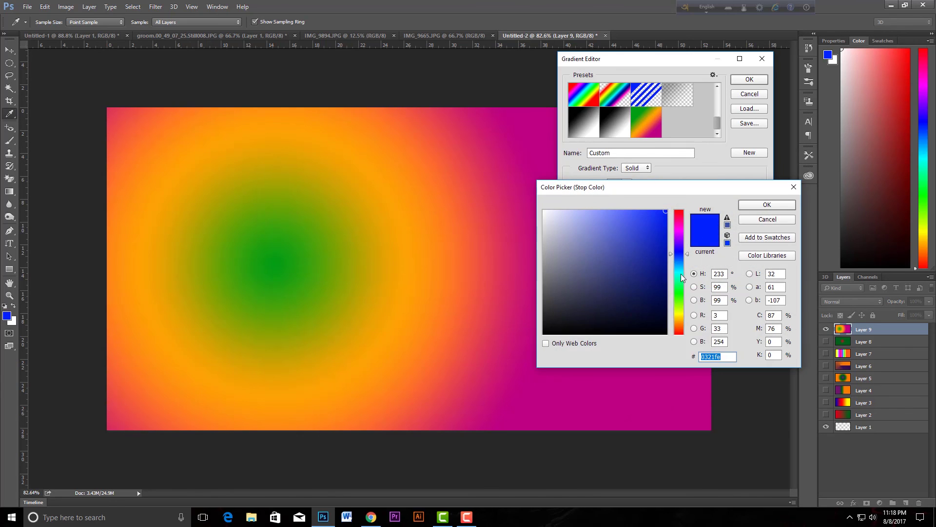
left_click(681, 273)
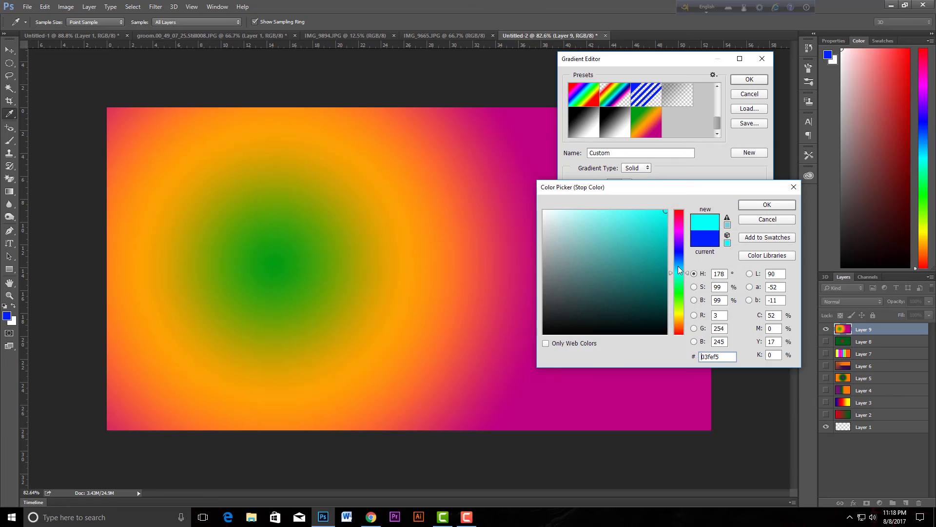
left_click(770, 204)
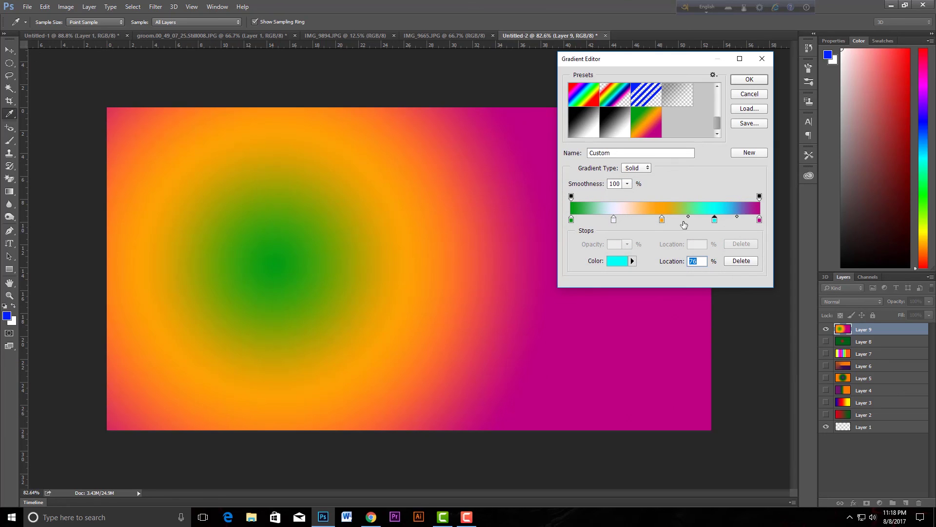
- Add opacity stops at 10% with opacity 0 and at 17% with opacity 100
left_click(589, 197)
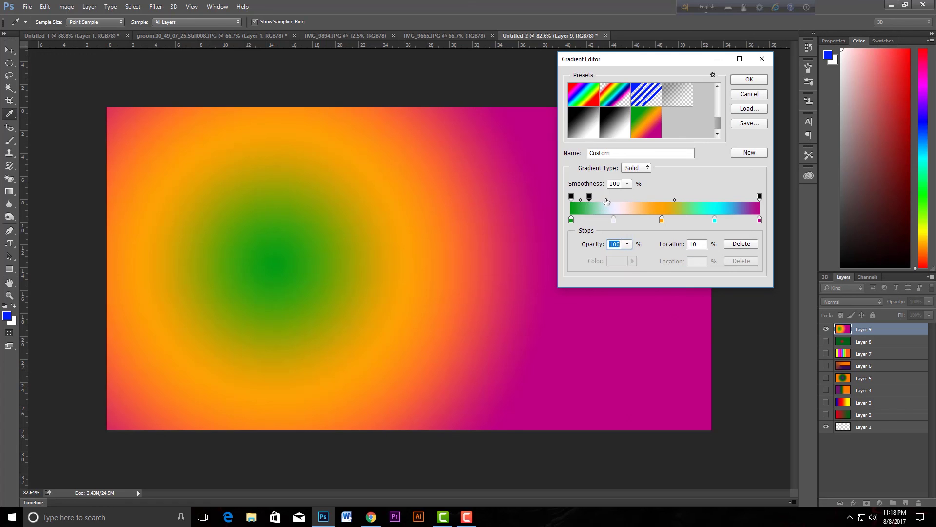
left_click(627, 245)
left_click_drag(626, 258, 584, 256)
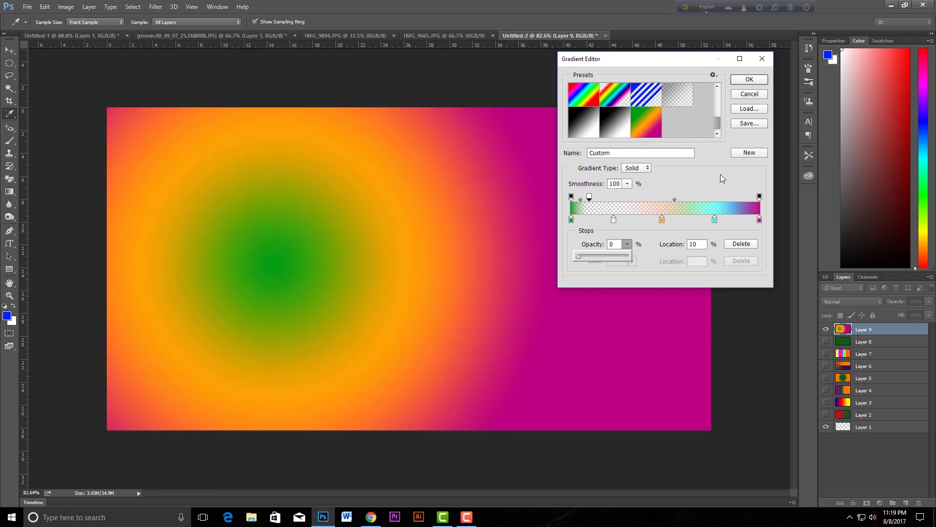
left_click(603, 199)
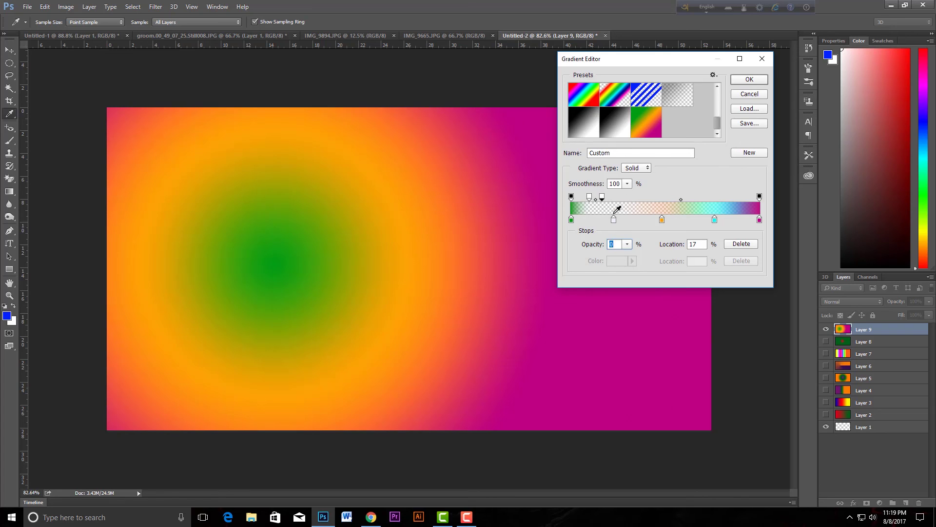
left_click(627, 244)
left_click_drag(627, 256, 677, 256)
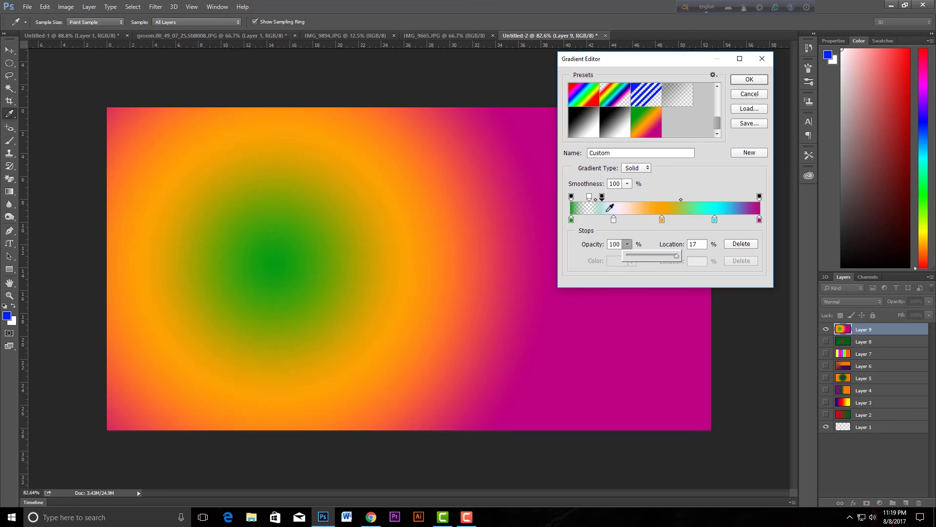
- Name the gradient A-2 and save it as a new preset
left_click(620, 152)
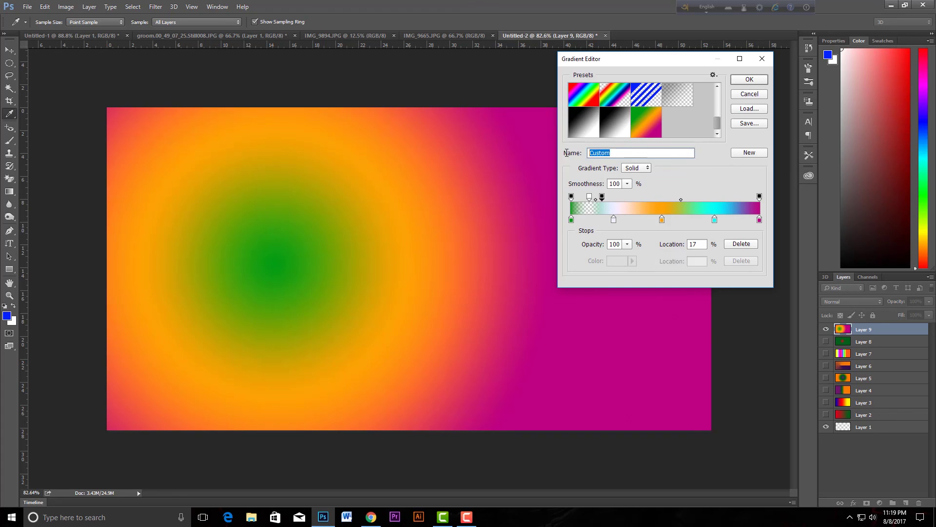
type("A-2")
left_click(750, 154)
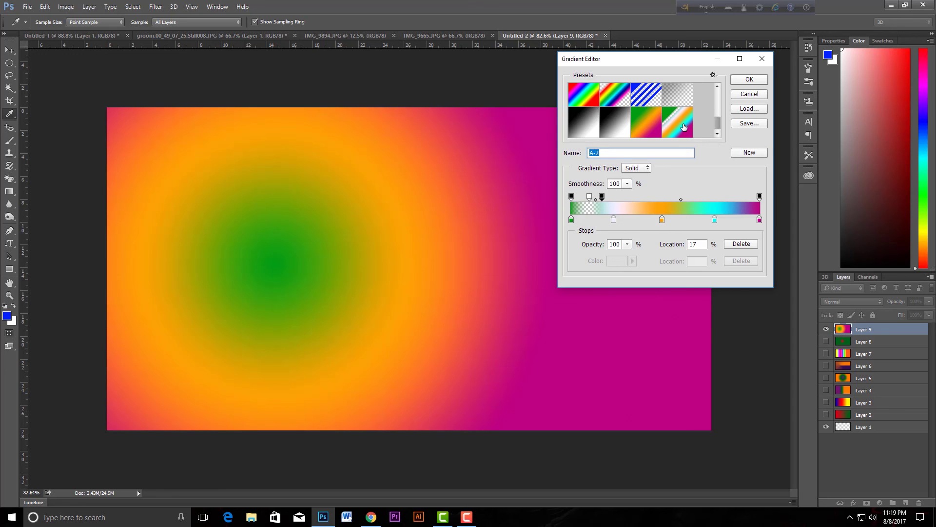
- Hide Layer 9 and draw the A-2 gradient left to right on a new Layer 10
left_click(738, 80)
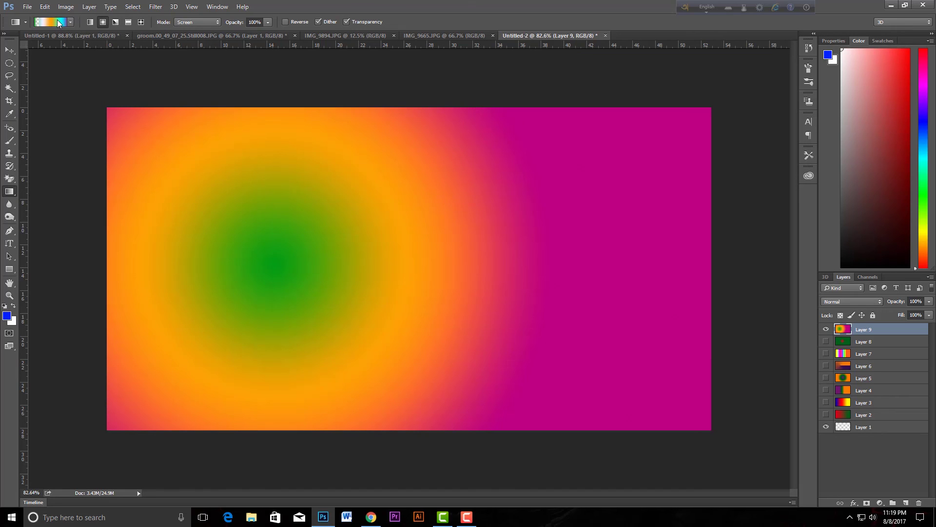
left_click(825, 330)
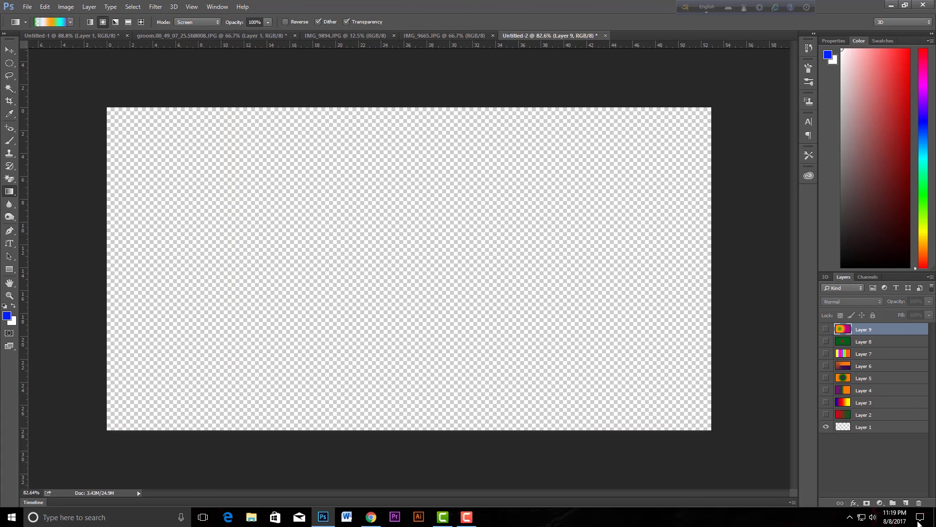
left_click(905, 503)
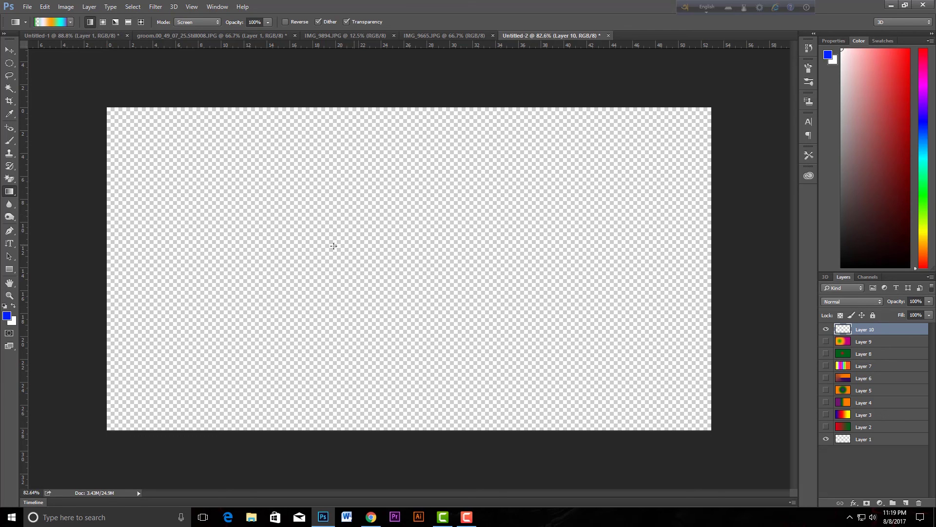
left_click_drag(253, 254, 551, 257)
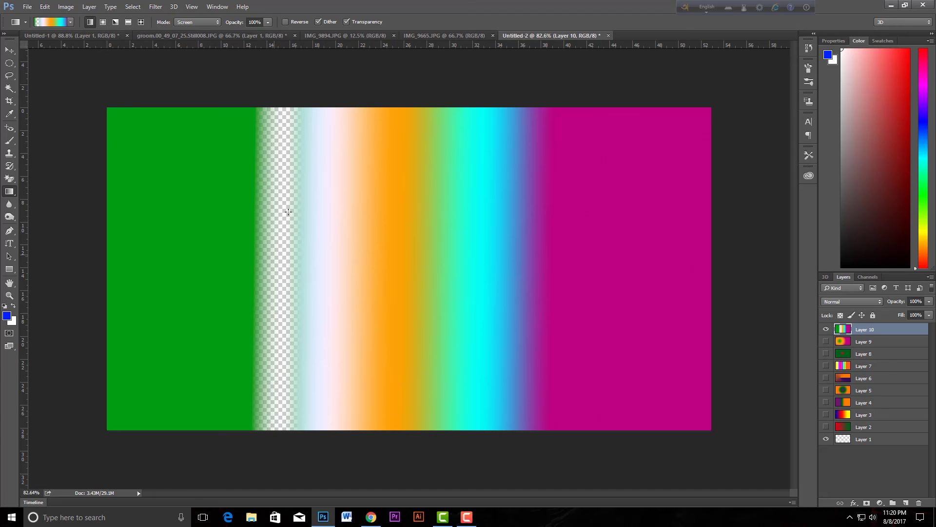
left_click(53, 22)
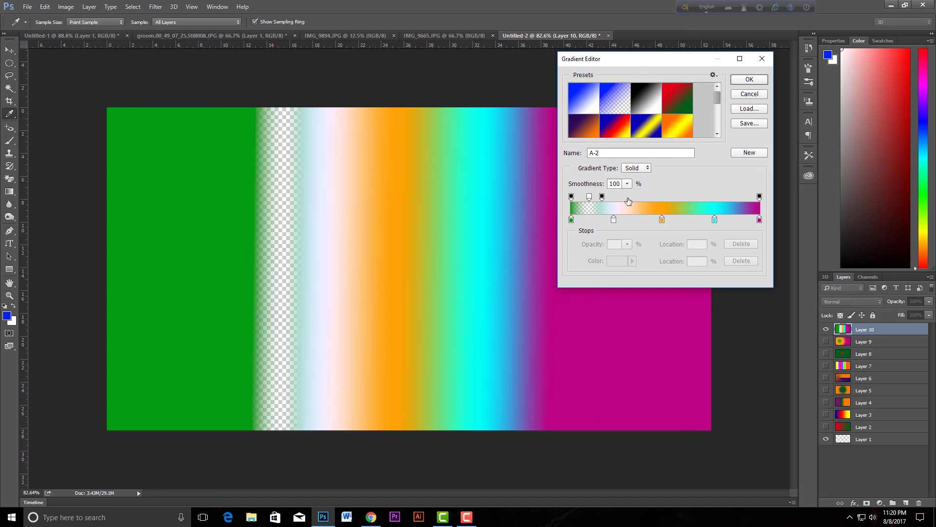
- Raise the 10% opacity stop to 64%, then undo and redraw the gradient across Layer 10
left_click(589, 197)
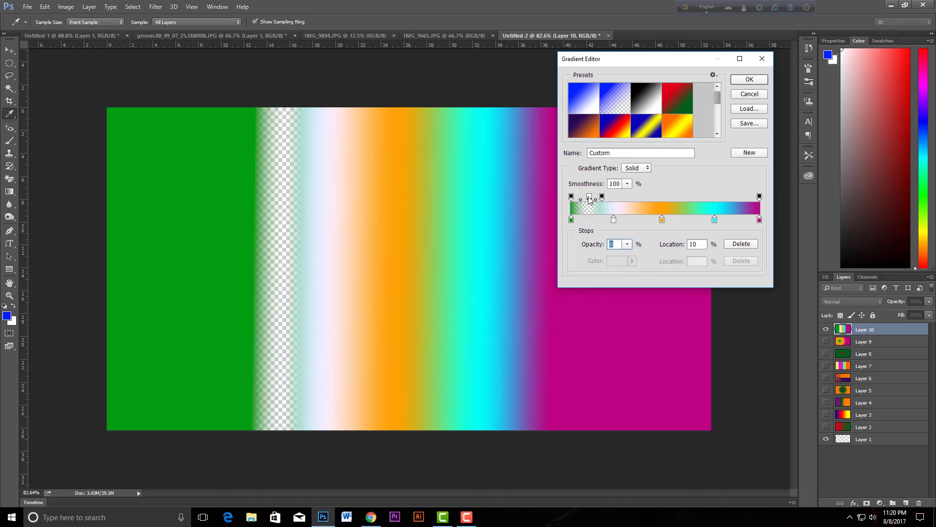
left_click(628, 245)
left_click_drag(634, 256, 659, 256)
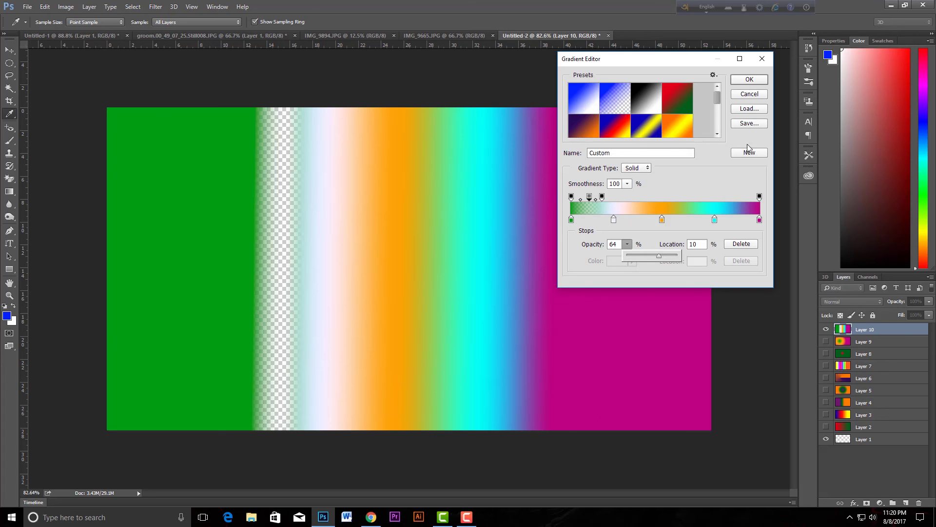
left_click(754, 79)
left_click(754, 79)
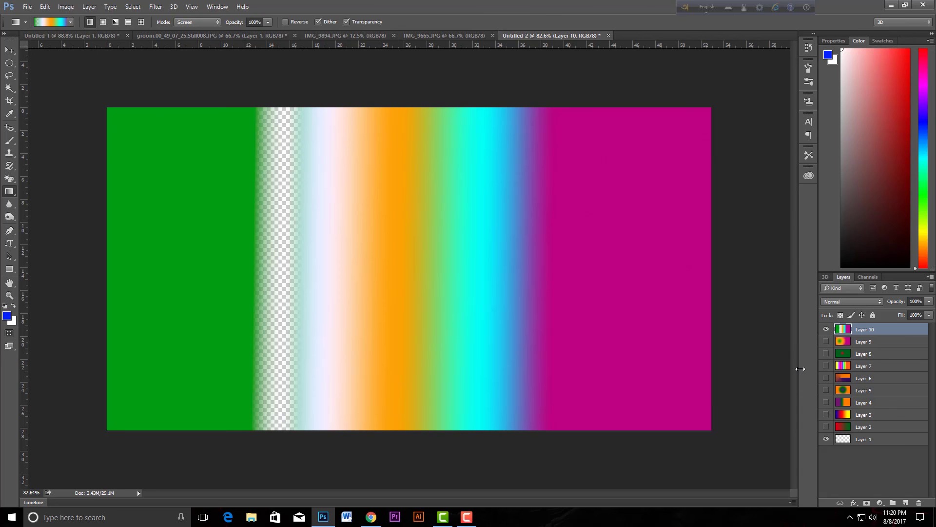
key("ctrl+z")
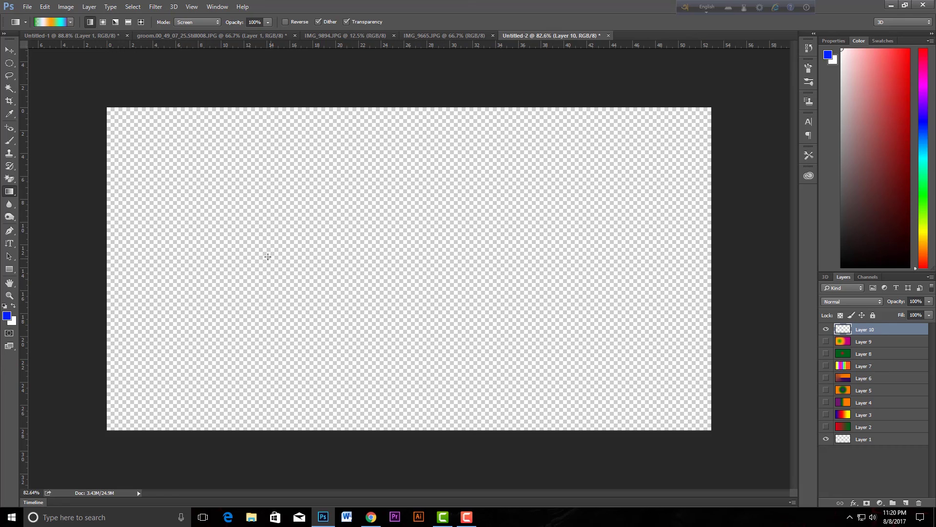
left_click_drag(246, 253, 554, 253)
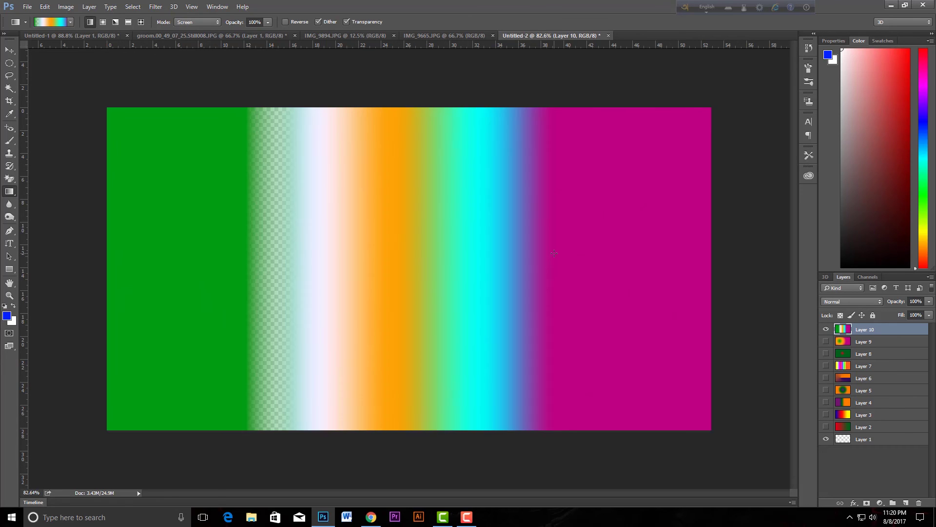